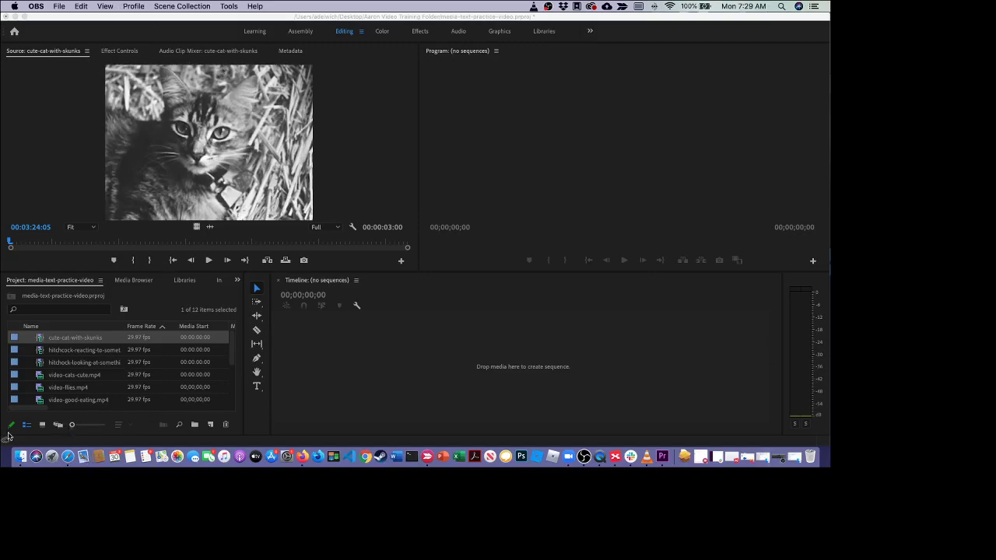
# Open video-flies.mp4 in the source monitor and scrub to about 00;05;02;23 to preview the footage.
pyautogui.click(41, 391)
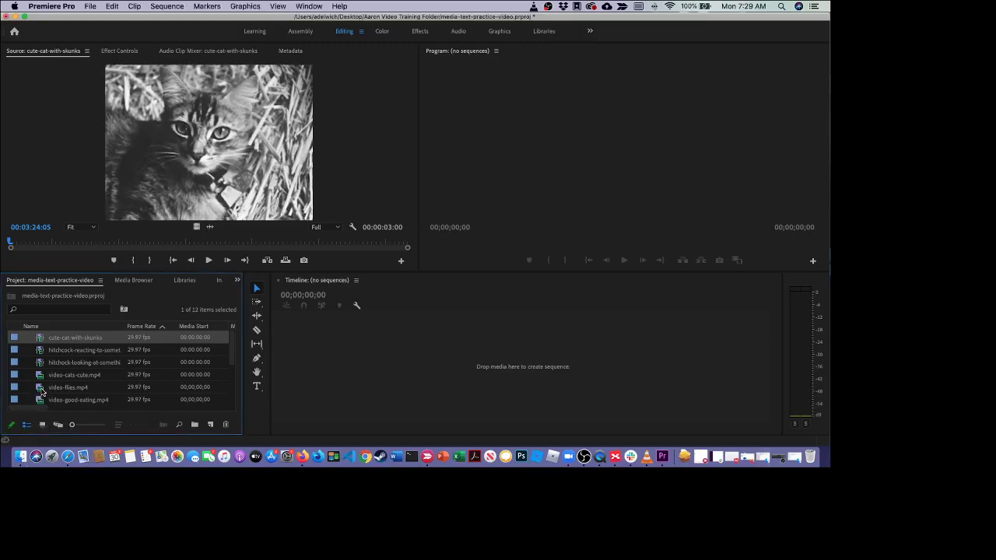
pyautogui.doubleClick(41, 392)
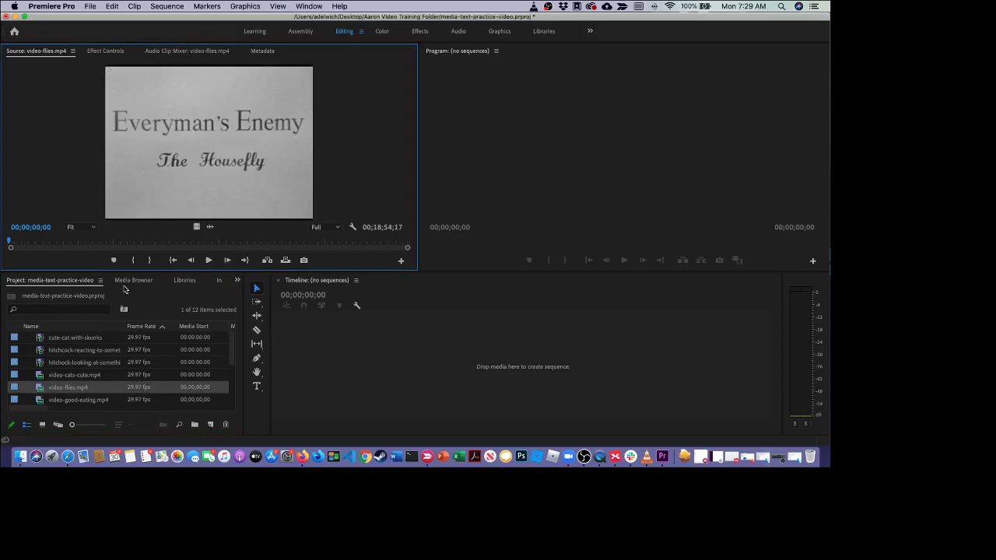
pyautogui.moveTo(9, 244); pyautogui.dragTo(116, 245)
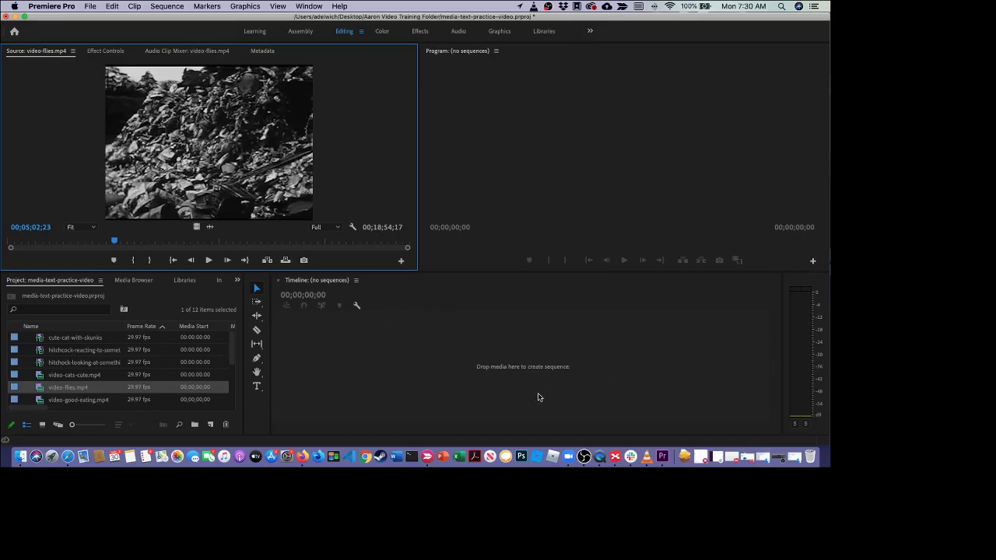
# Create a new sequence named "Kuleshov Effect Positive Condition".
pyautogui.click(91, 6)
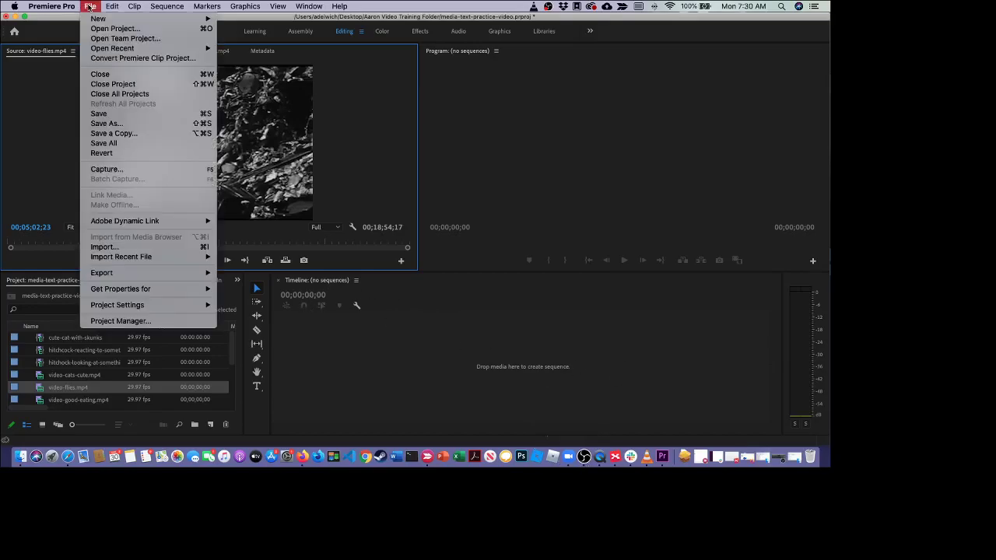
pyautogui.moveTo(97, 18)
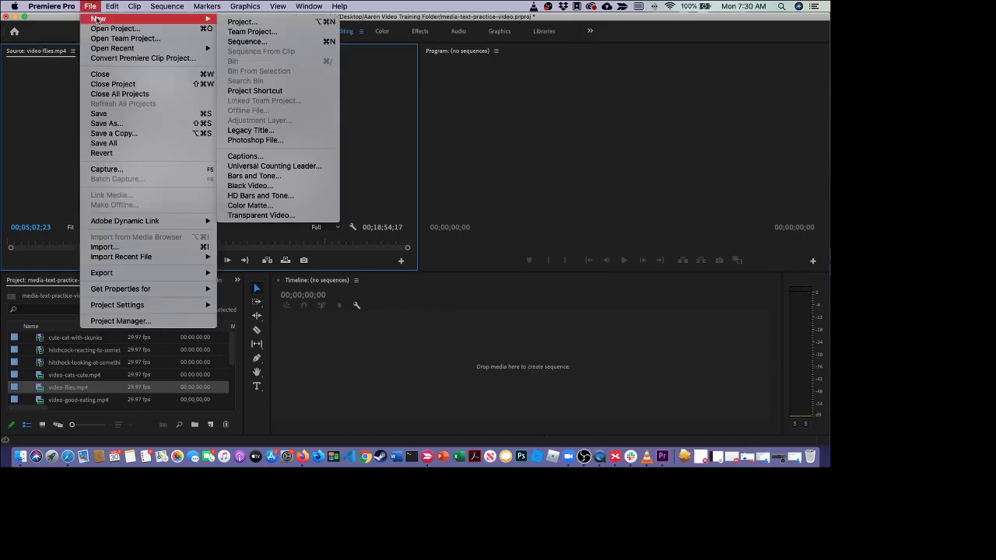
pyautogui.click(283, 43)
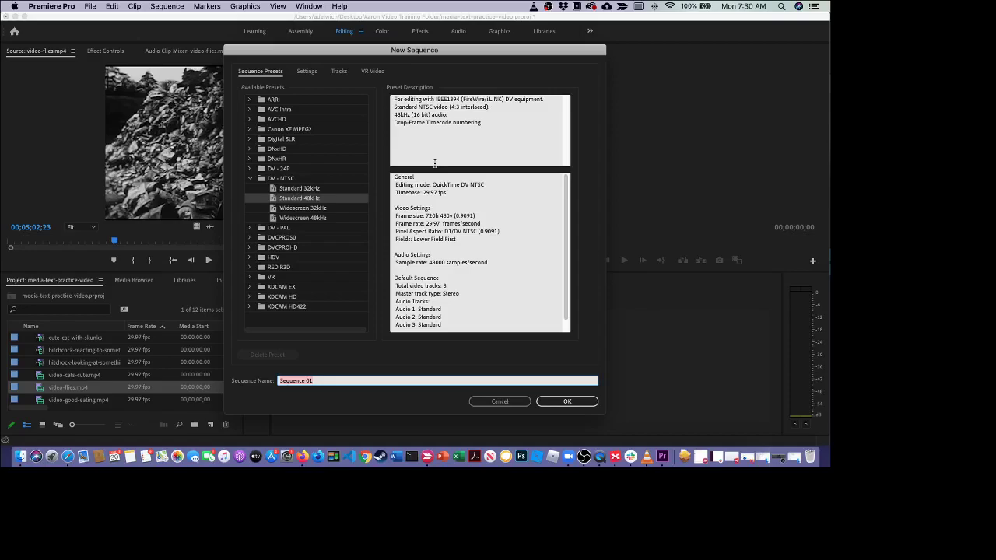
pyautogui.click(326, 380)
pyautogui.moveTo(319, 381); pyautogui.dragTo(225, 377)
pyautogui.write('Kuleshov Effect Positive Condition')
pyautogui.click(562, 402)
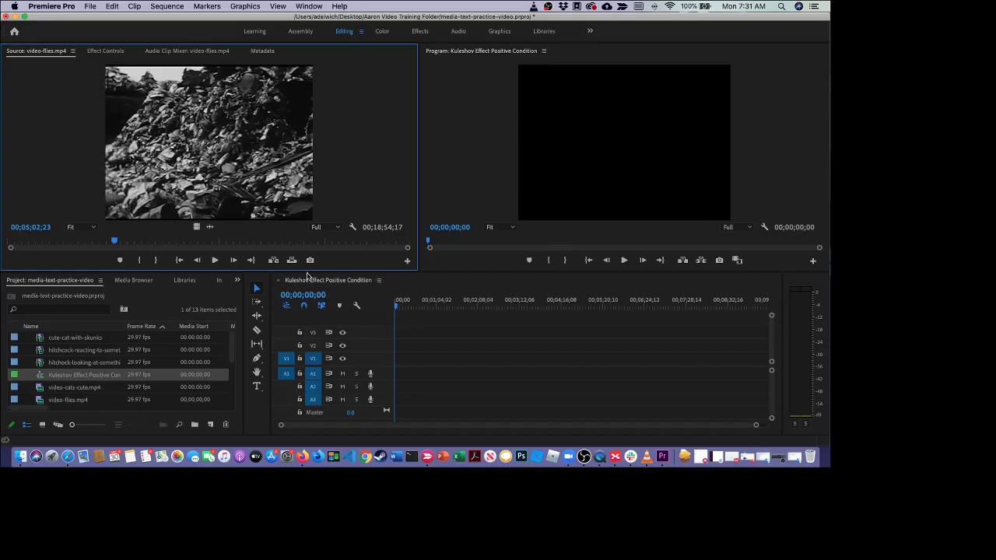
# Place the hitchock-looking-at-something clip at the start of the sequence on V1/A1, changing the sequence settings to match the clip.
pyautogui.click(395, 309)
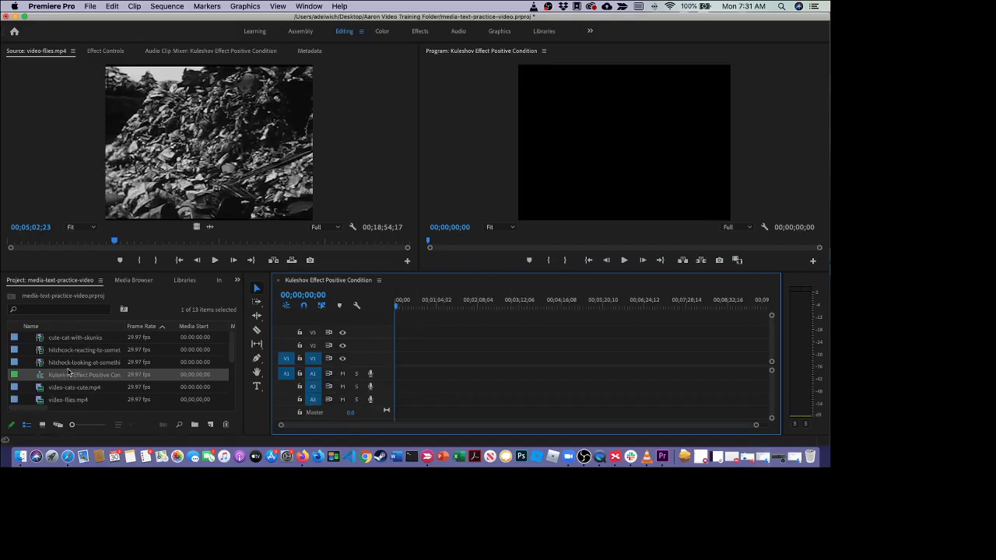
pyautogui.click(39, 364)
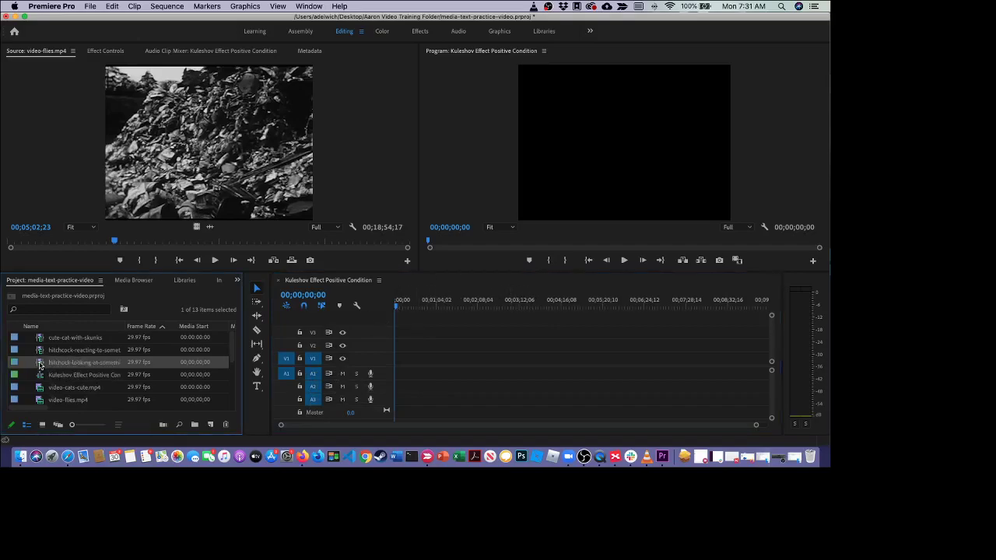
pyautogui.doubleClick(39, 363)
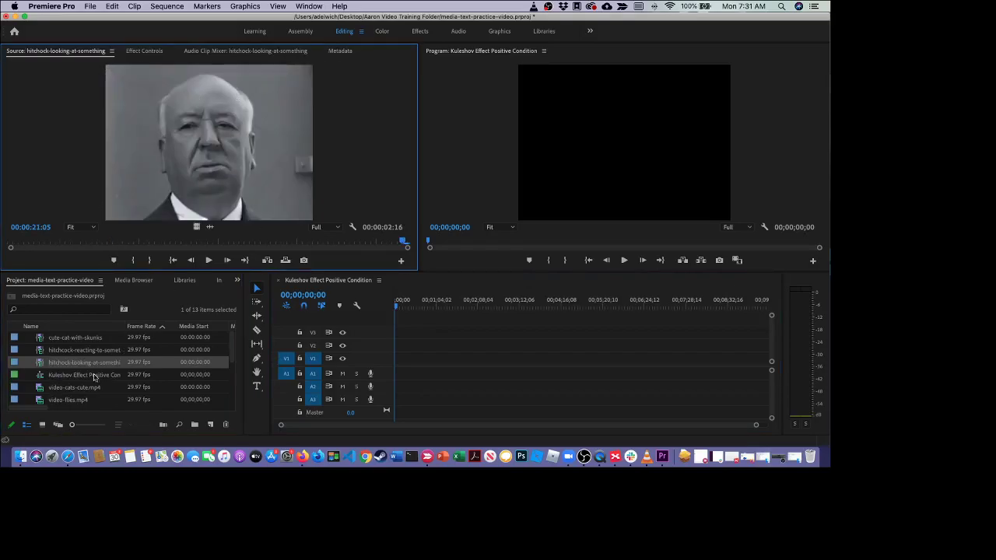
pyautogui.moveTo(40, 365); pyautogui.dragTo(400, 382)
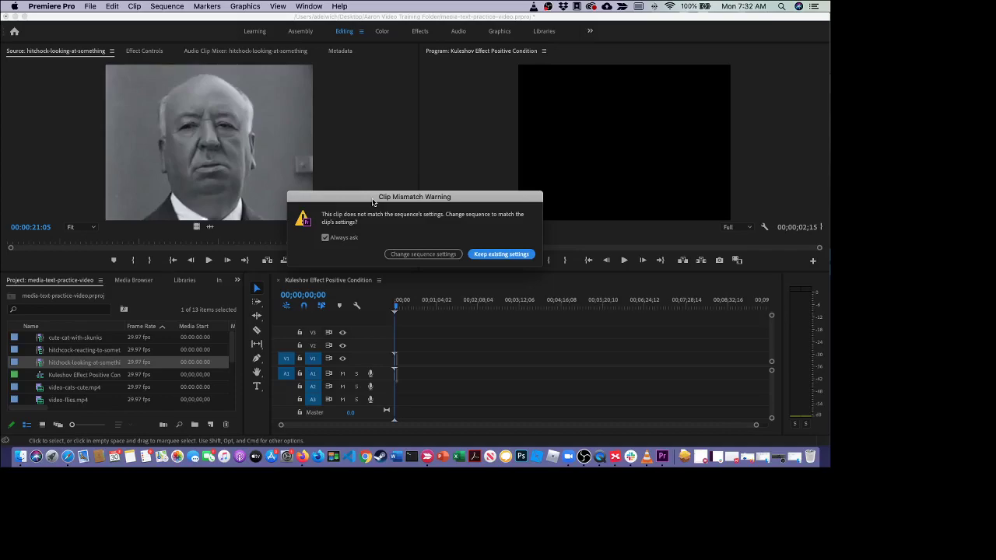
pyautogui.click(414, 255)
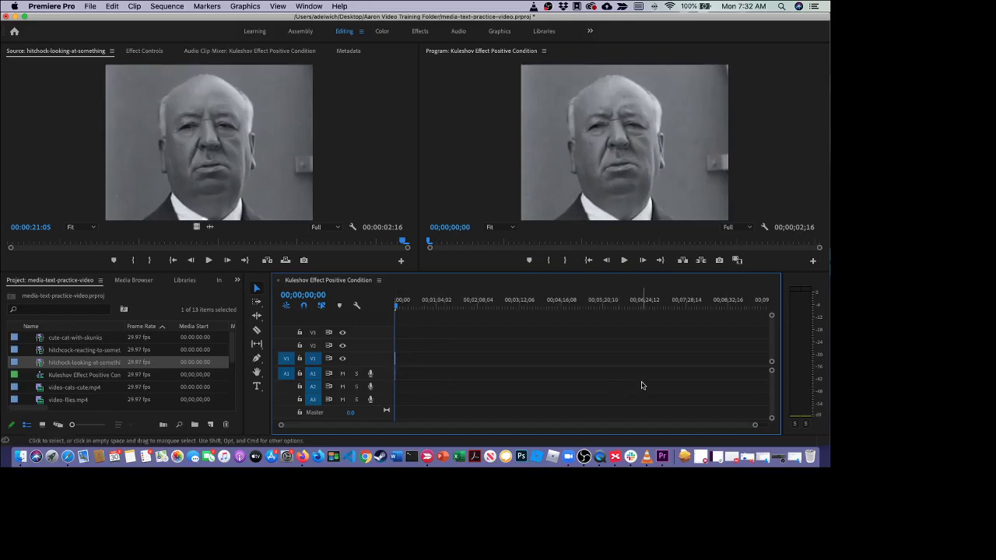
# Zoom the timeline in until the hitchock-looking-at-something clip spans nearly half of its visible width.
pyautogui.moveTo(754, 428); pyautogui.dragTo(685, 427)
pyautogui.scroll(10, 633, 426)
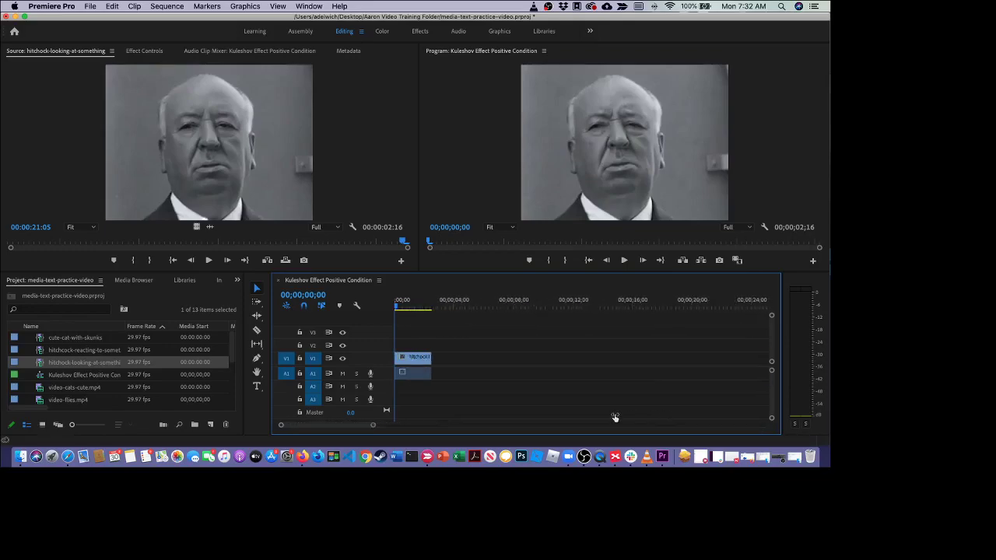
pyautogui.scroll(5, 627, 415)
pyautogui.scroll(-6, 521, 415)
pyautogui.scroll(5, 595, 412)
pyautogui.scroll(-4, 521, 413)
pyautogui.scroll(8, 573, 413)
pyautogui.scroll(-8, 573, 413)
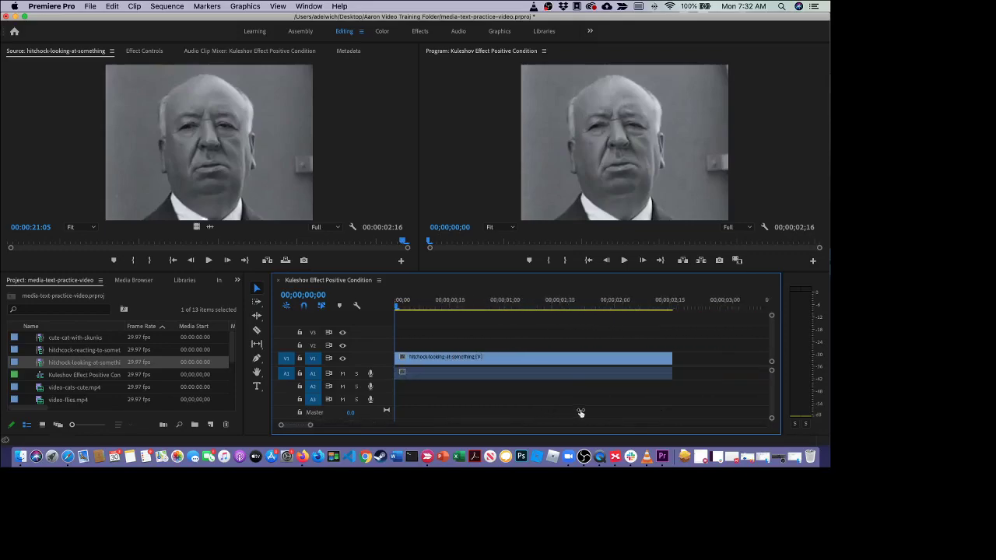
pyautogui.scroll(7, 591, 408)
pyautogui.scroll(-4, 622, 410)
pyautogui.scroll(-2, 640, 411)
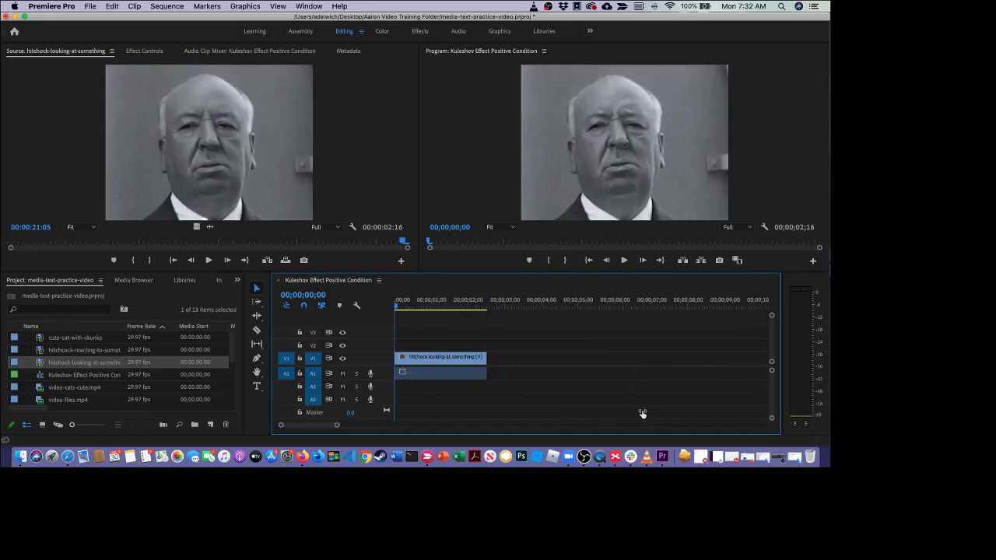
pyautogui.scroll(4, 635, 410)
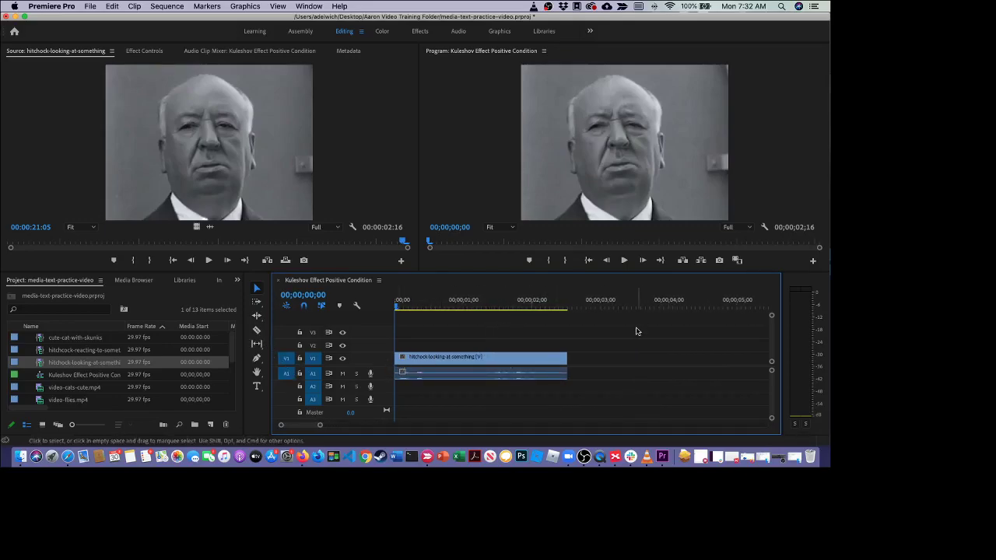
# Play the sequence through once and return the playhead to the start.
pyautogui.click(624, 261)
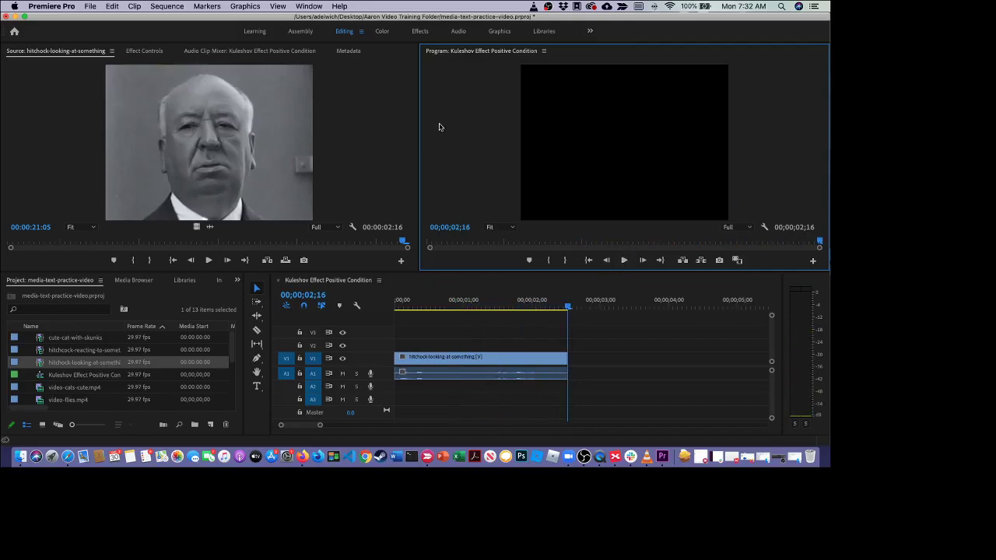
pyautogui.click(625, 261)
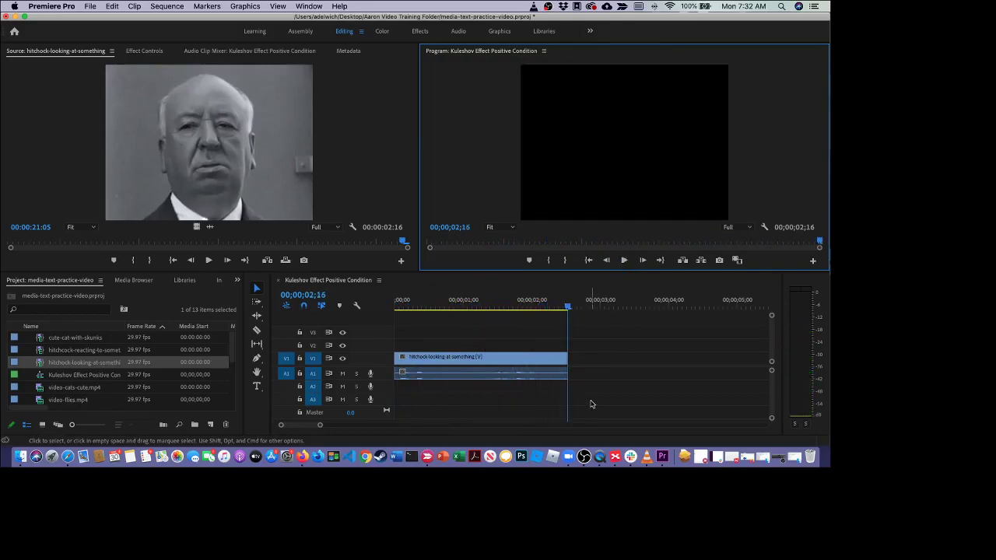
pyautogui.click(567, 305)
pyautogui.press('Home')
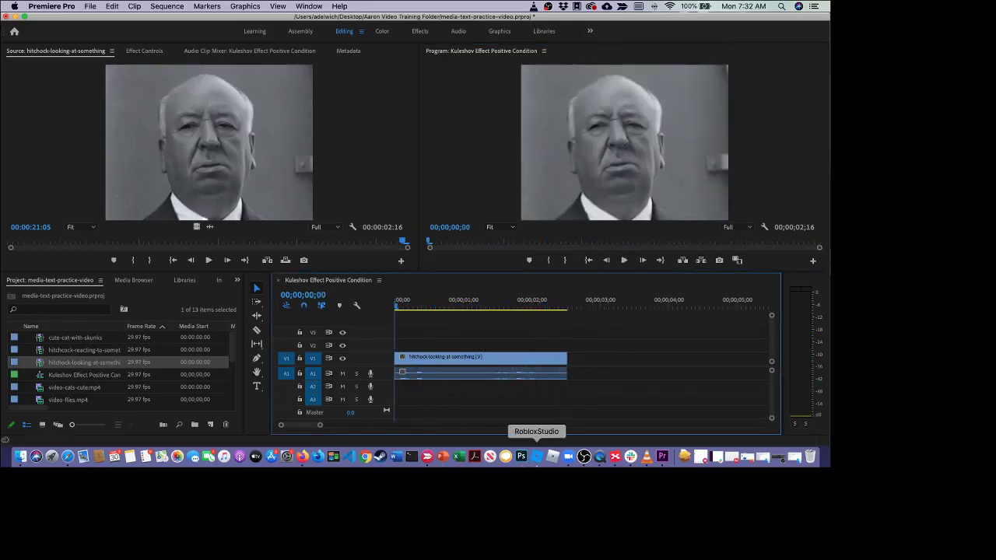
# Add the cute-cat-with-skunks clip directly after the first clip on V1/A1, scrub across the cut, and return the playhead to the start.
pyautogui.click(37, 341)
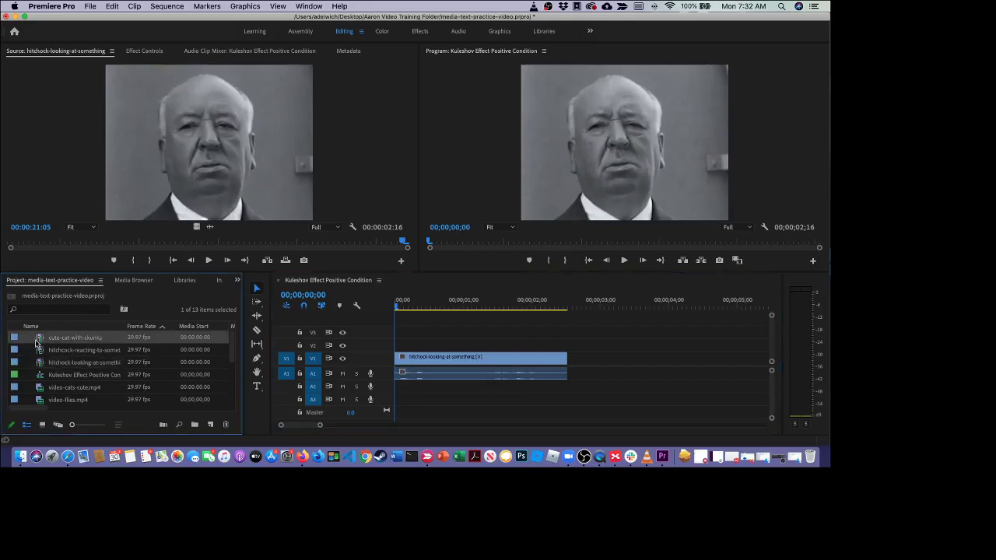
pyautogui.moveTo(187, 339); pyautogui.dragTo(575, 375)
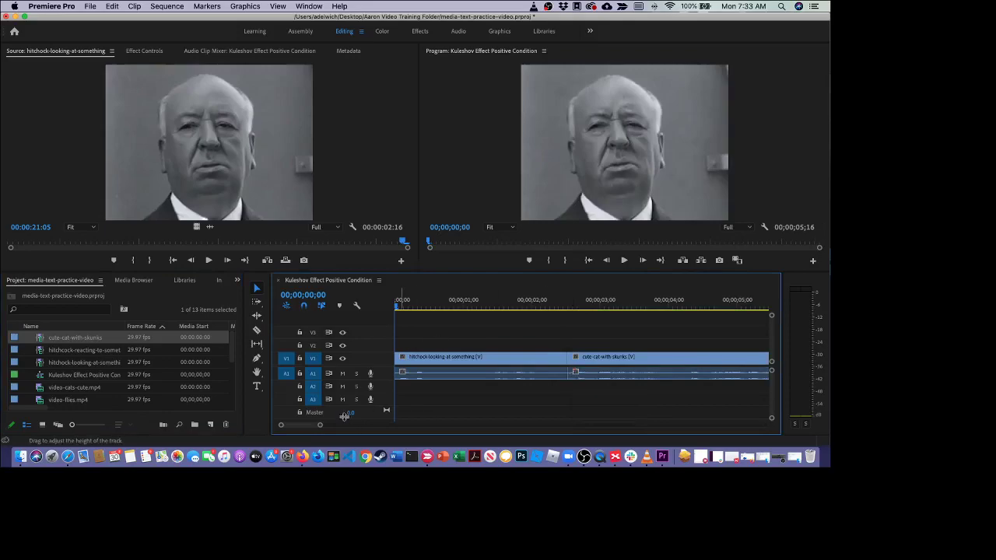
pyautogui.moveTo(396, 309); pyautogui.dragTo(588, 325)
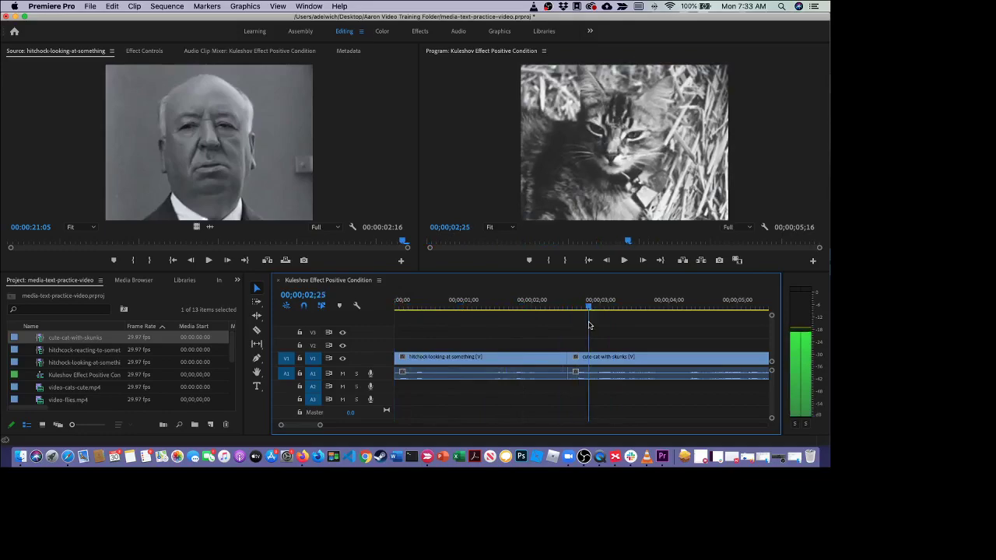
pyautogui.press('Home')
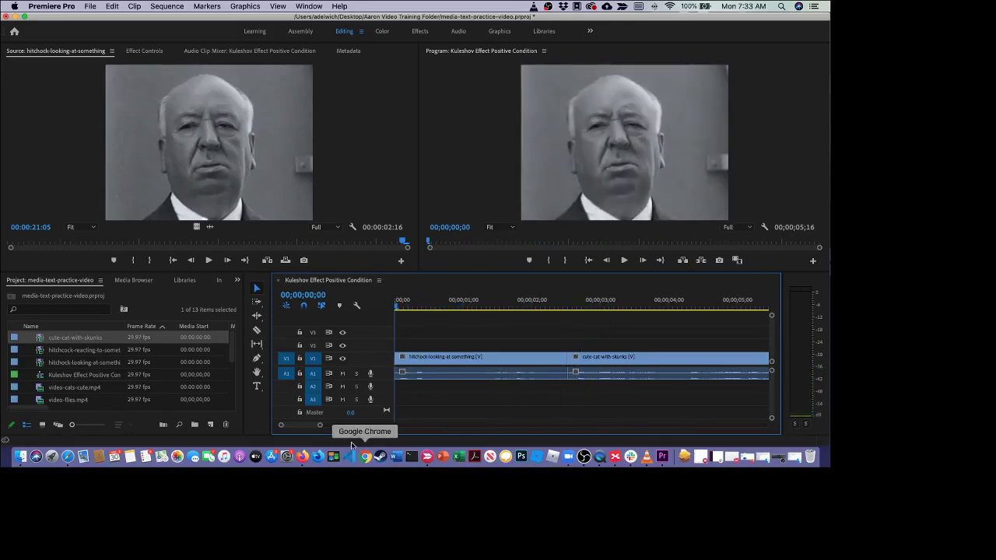
# Add the hitchcock-reacting-to-something clip directly after the cat clip, play the whole sequence, and move the playhead back to about 00;00;00;23.
pyautogui.moveTo(320, 426); pyautogui.dragTo(350, 425)
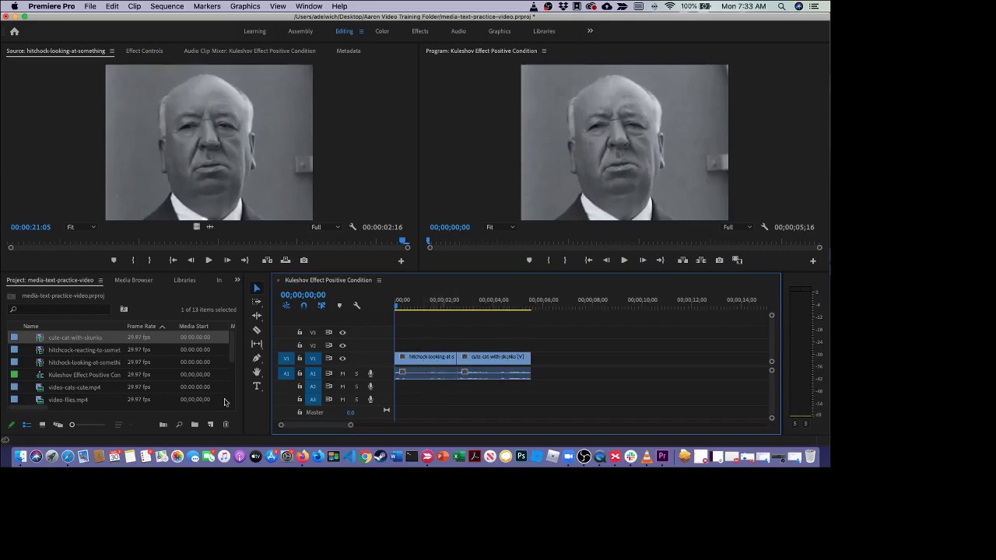
pyautogui.click(44, 363)
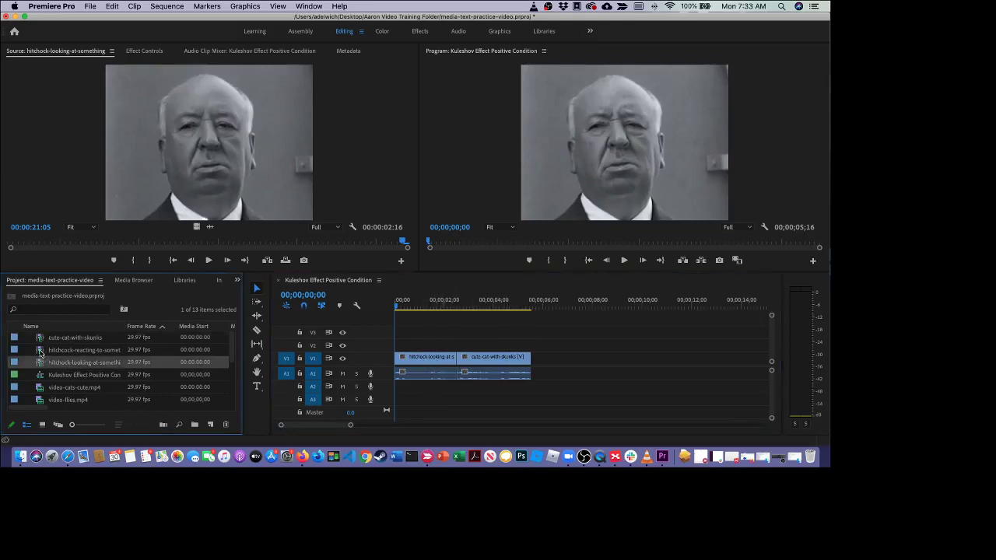
pyautogui.click(40, 353)
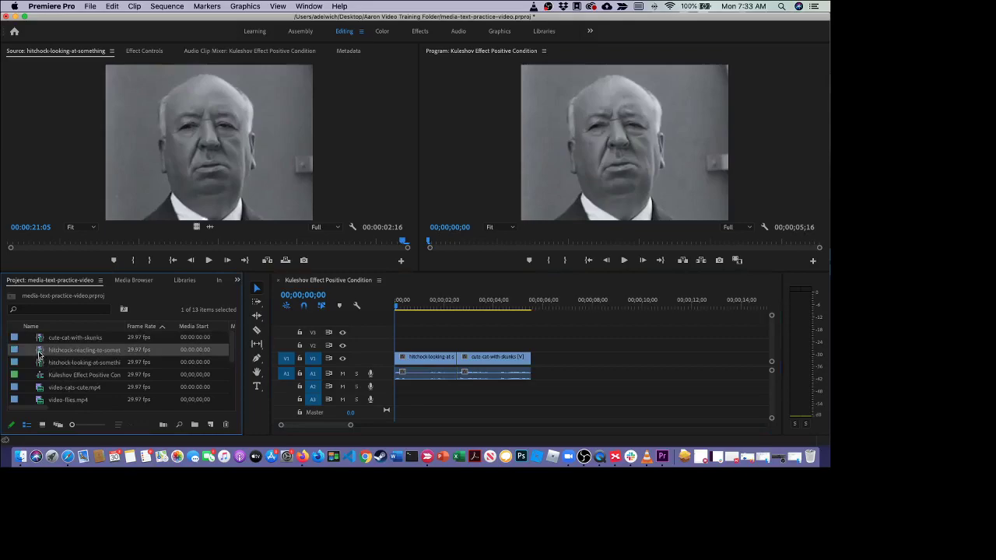
pyautogui.moveTo(81, 355); pyautogui.dragTo(536, 378)
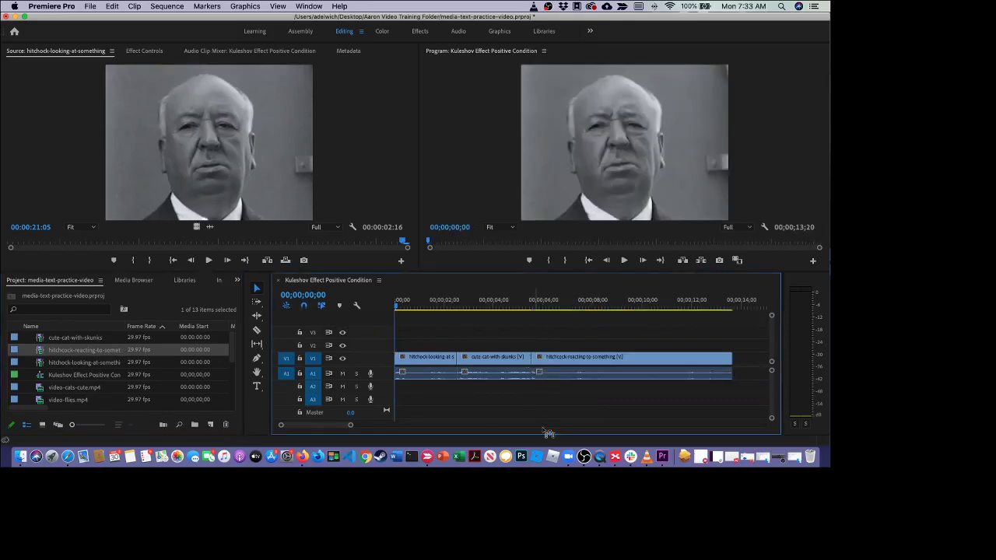
pyautogui.click(624, 261)
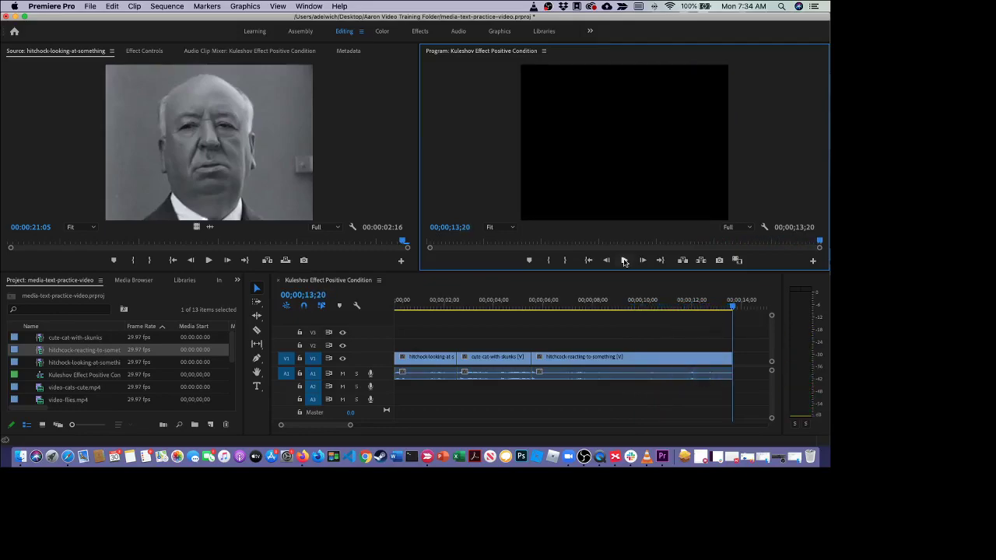
pyautogui.moveTo(730, 311); pyautogui.dragTo(413, 332)
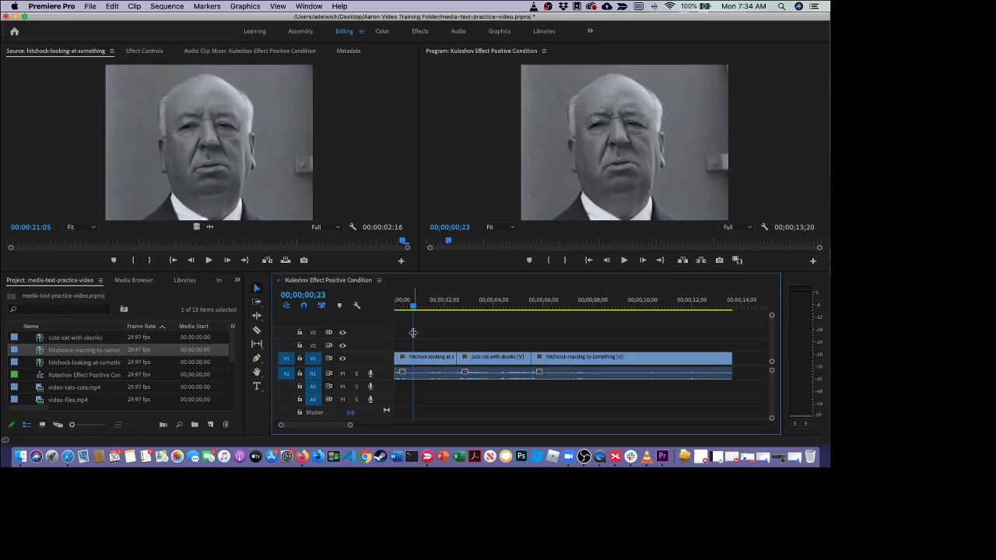
# Delete the hitchcock-reacting-to-something clip from the end of the timeline.
pyautogui.click(499, 376)
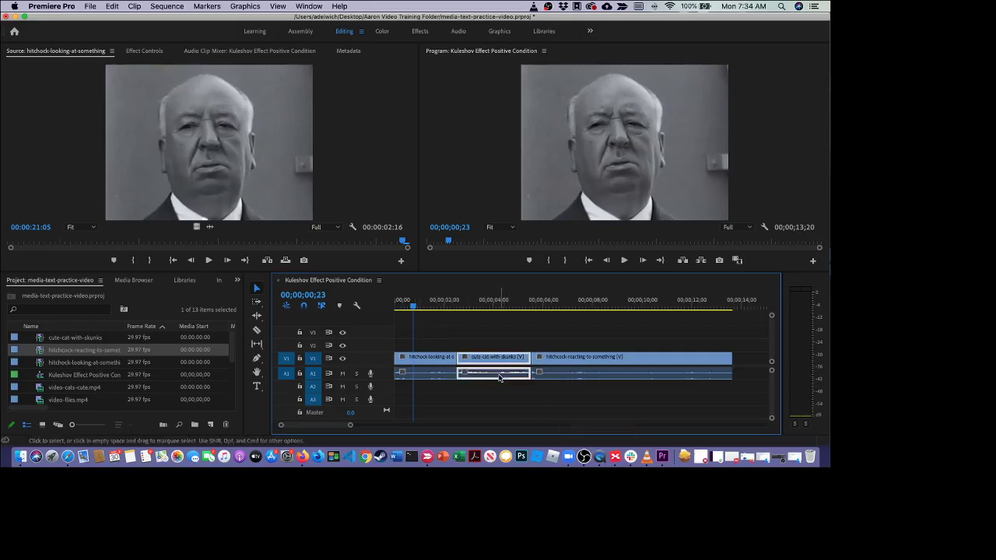
pyautogui.click(607, 374)
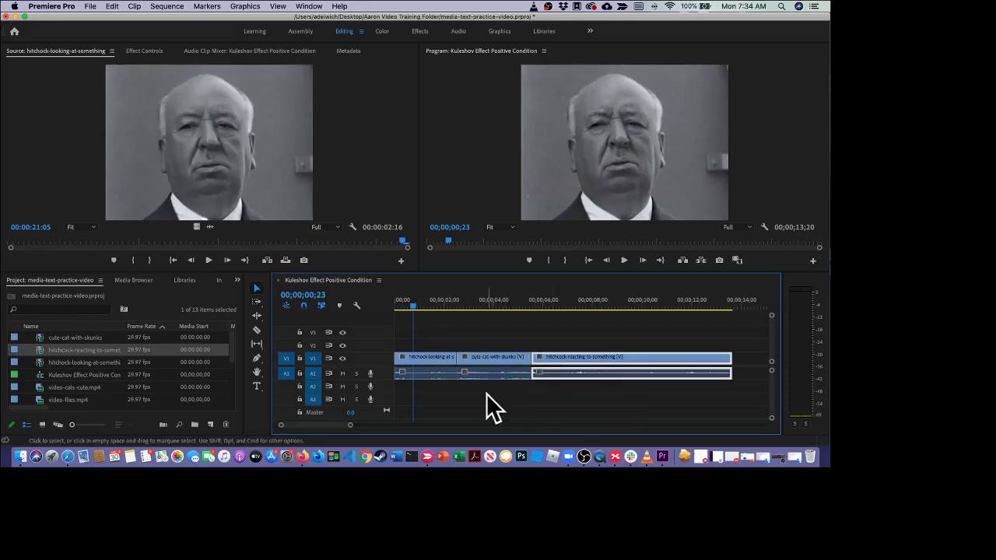
pyautogui.click(497, 363)
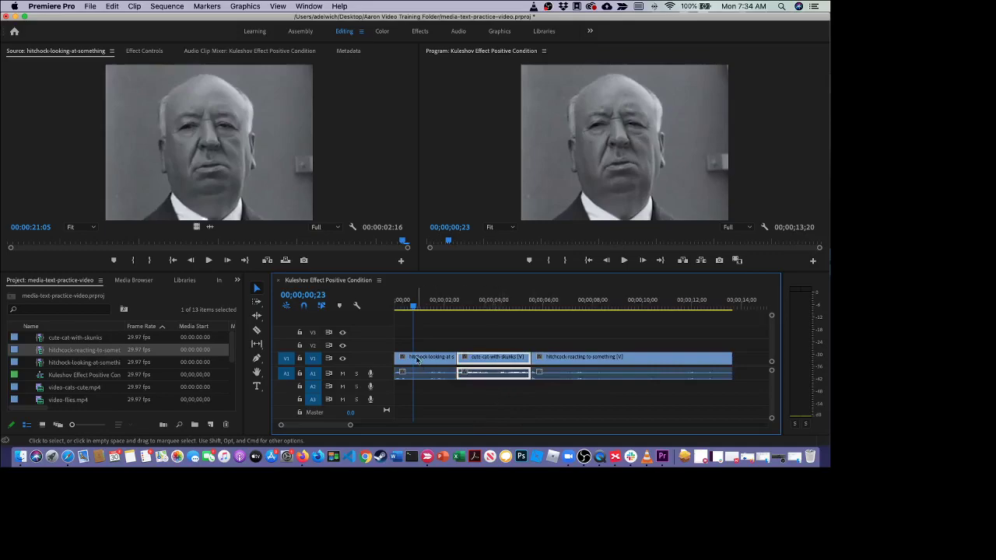
pyautogui.click(579, 377)
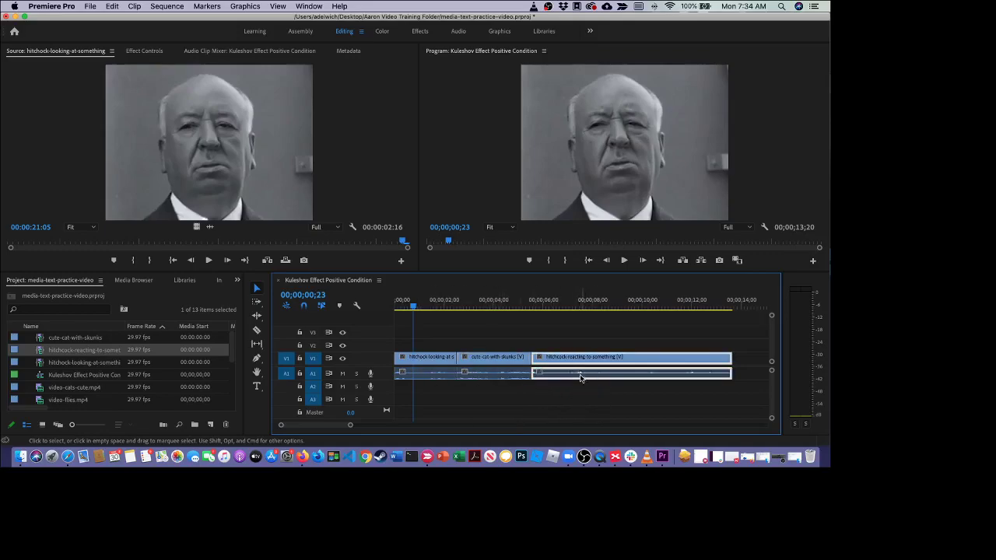
pyautogui.click(579, 393)
pyautogui.click(579, 374)
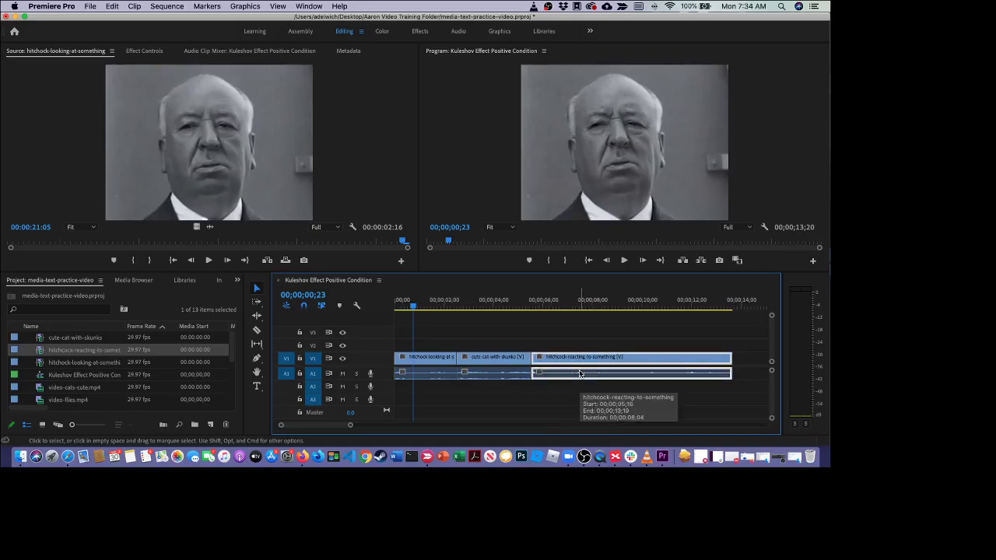
pyautogui.press('Delete')
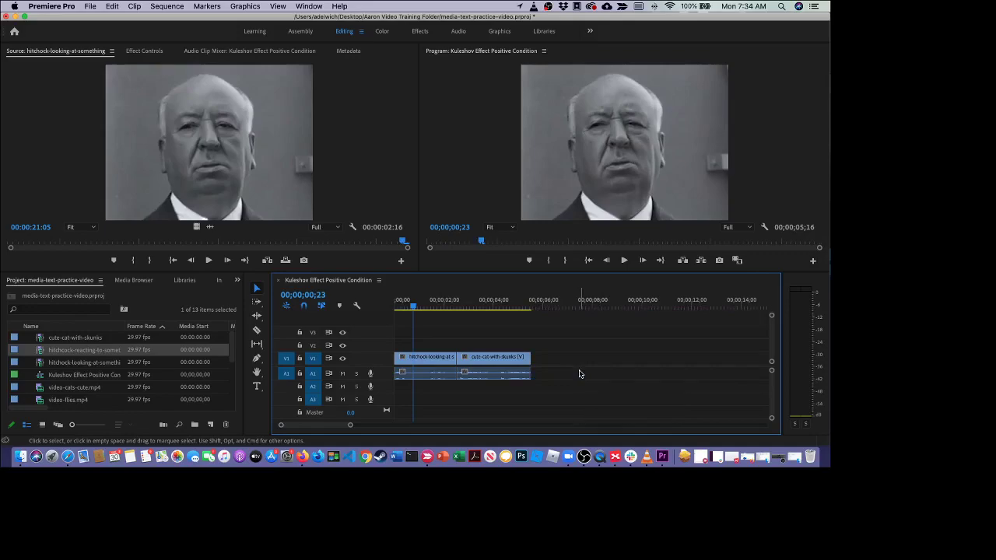
# Undo the deletion of the hitchcock-reacting-to-something clip and select the restored clip on the timeline.
pyautogui.press('super+z')
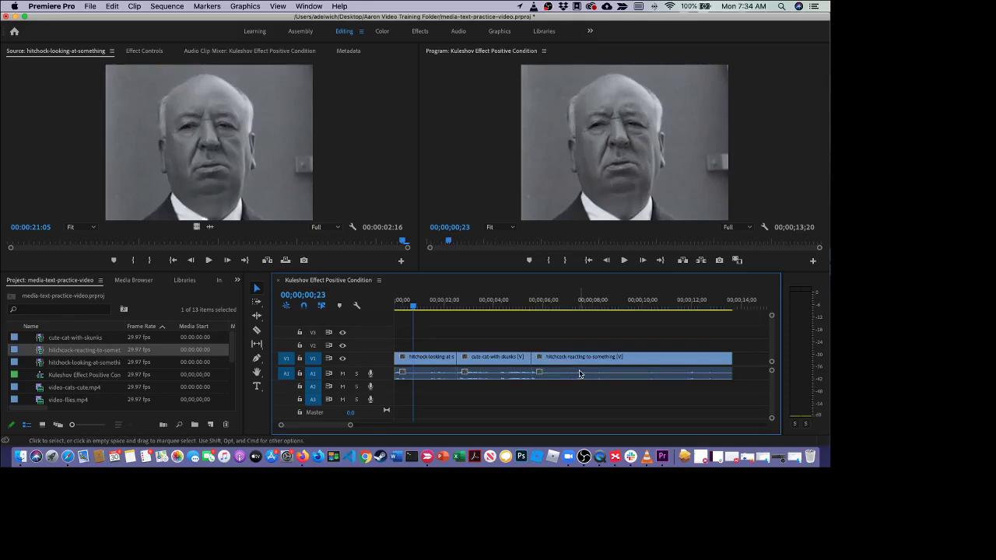
pyautogui.click(577, 373)
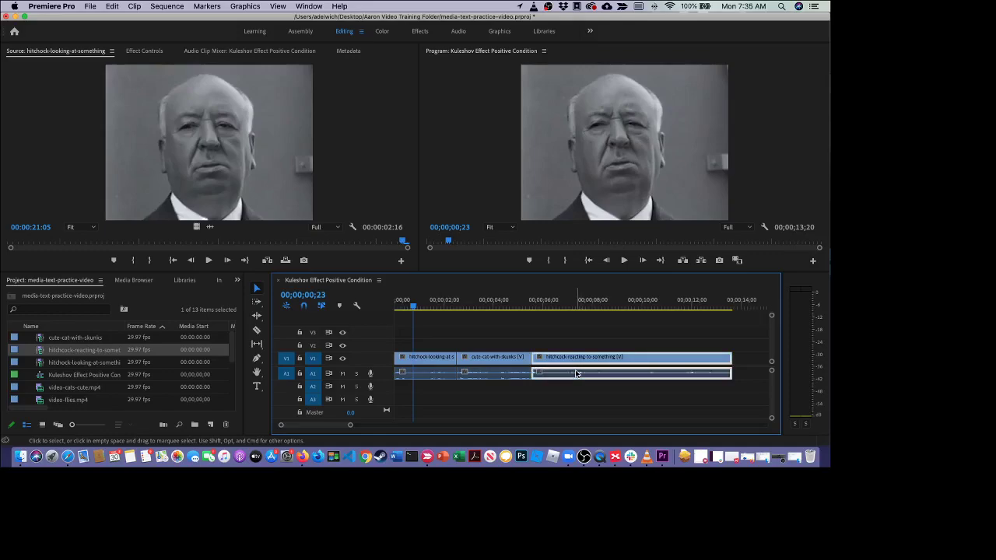
# Delete the cute-cat-with-skunks clip from between the two Hitchcock clips and undo that deletion.
pyautogui.click(491, 379)
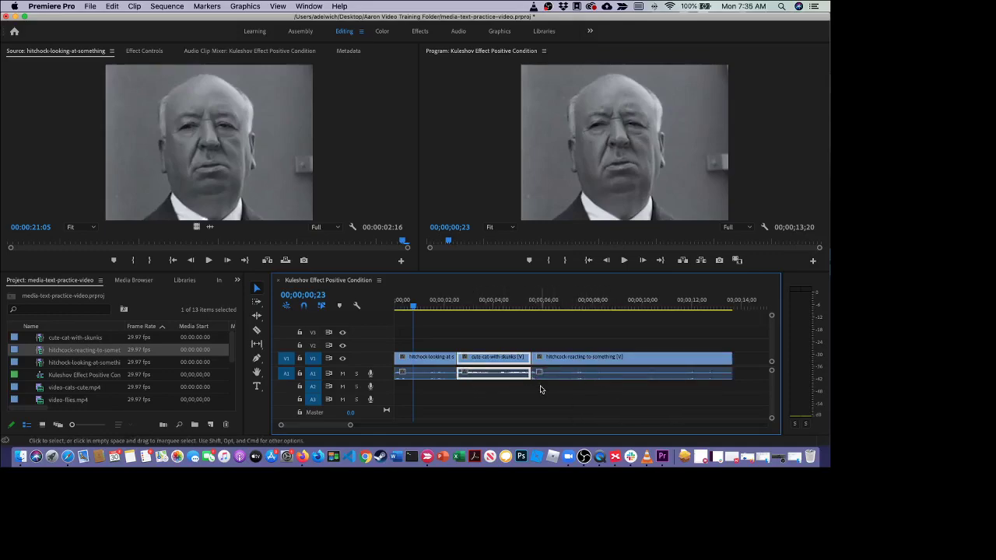
pyautogui.press('Delete')
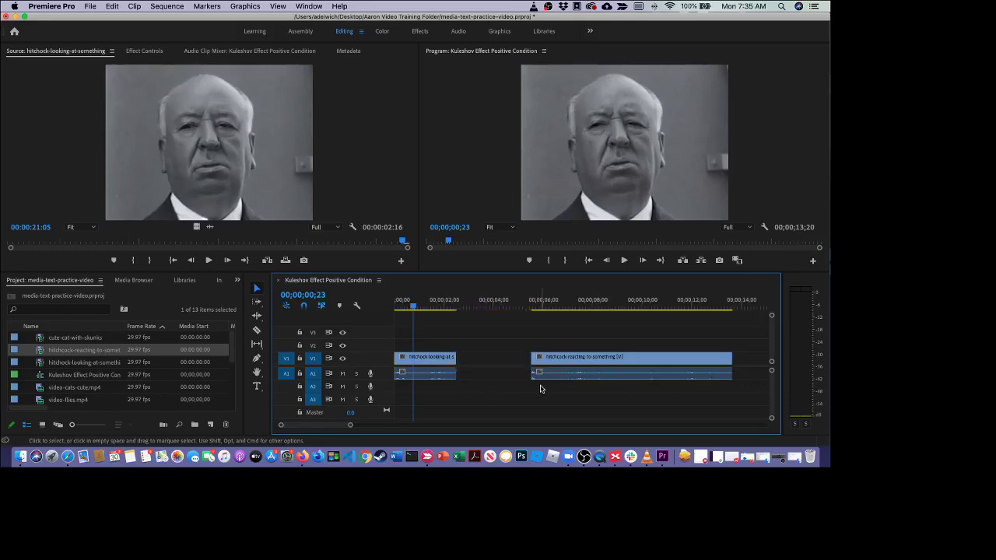
pyautogui.press('super+z')
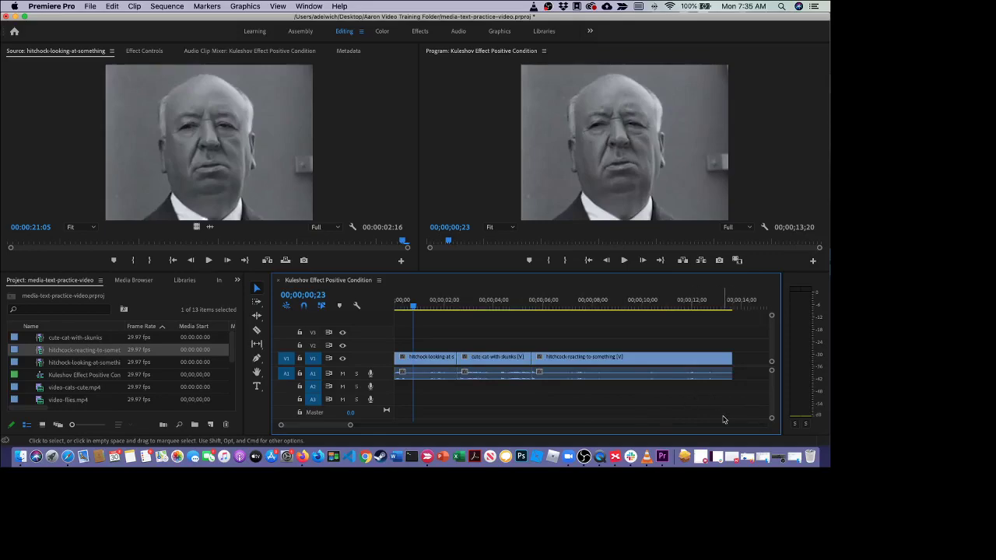
# Select all three clips on the timeline and unlink their video from their audio.
pyautogui.moveTo(745, 392); pyautogui.dragTo(406, 336)
pyautogui.rightClick(483, 364)
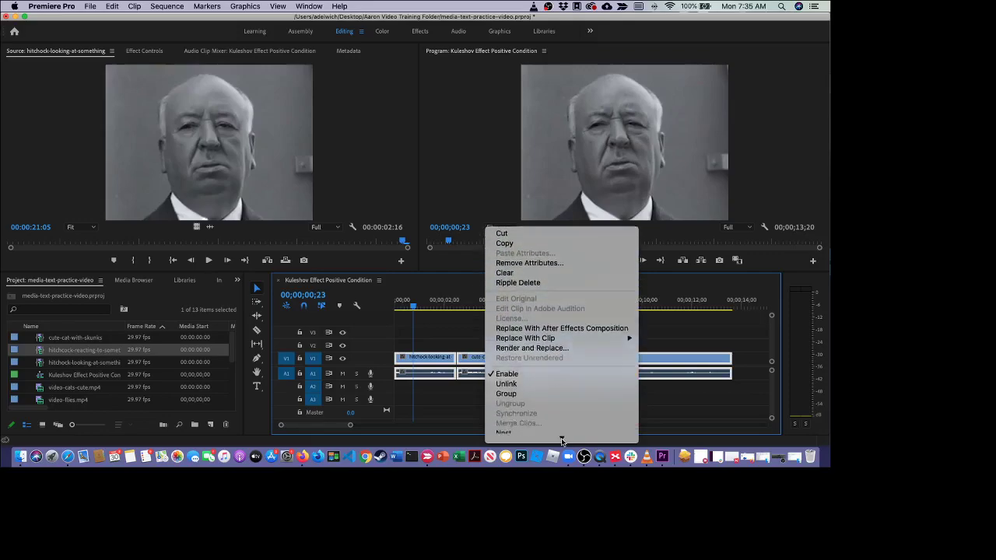
pyautogui.click(517, 347)
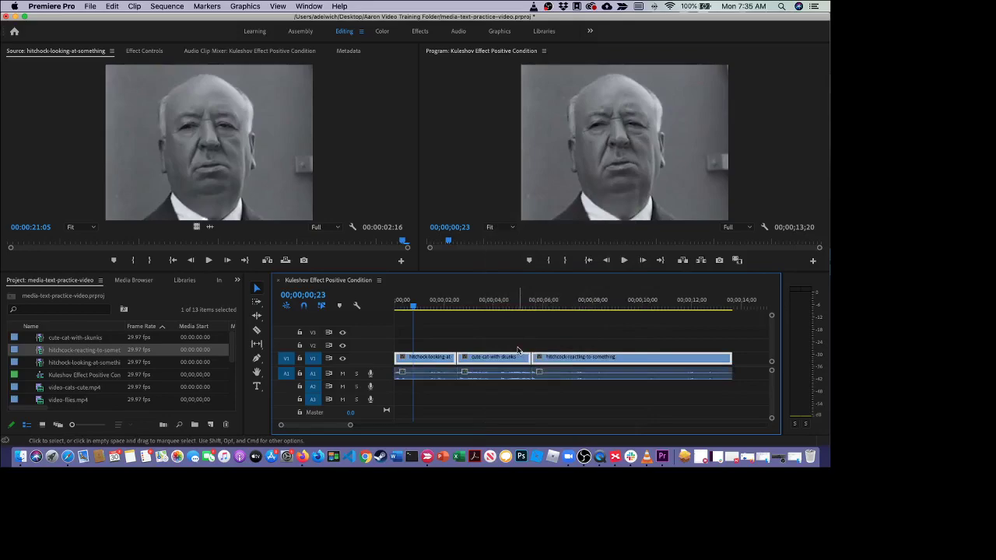
# Delete the unlinked A1 audio of all three clips, keeping only their video on V1.
pyautogui.click(641, 405)
pyautogui.click(624, 377)
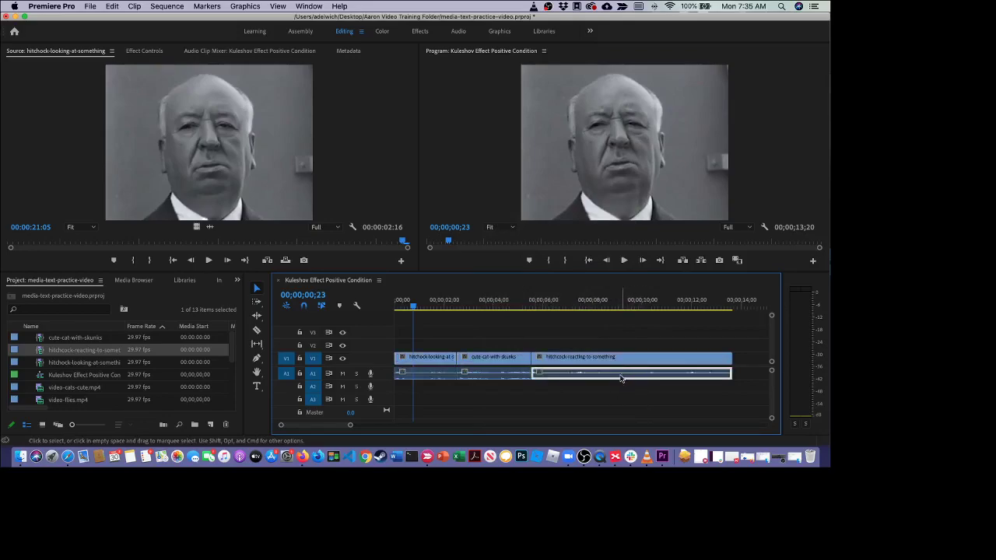
pyautogui.click(475, 380)
pyautogui.click(429, 377)
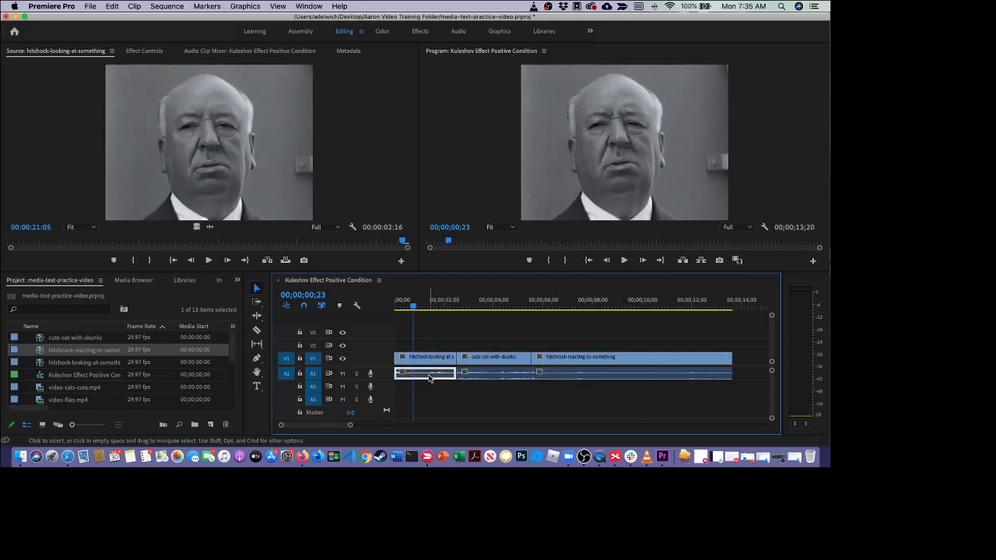
pyautogui.press('Delete')
pyautogui.click(517, 377)
pyautogui.press('Delete')
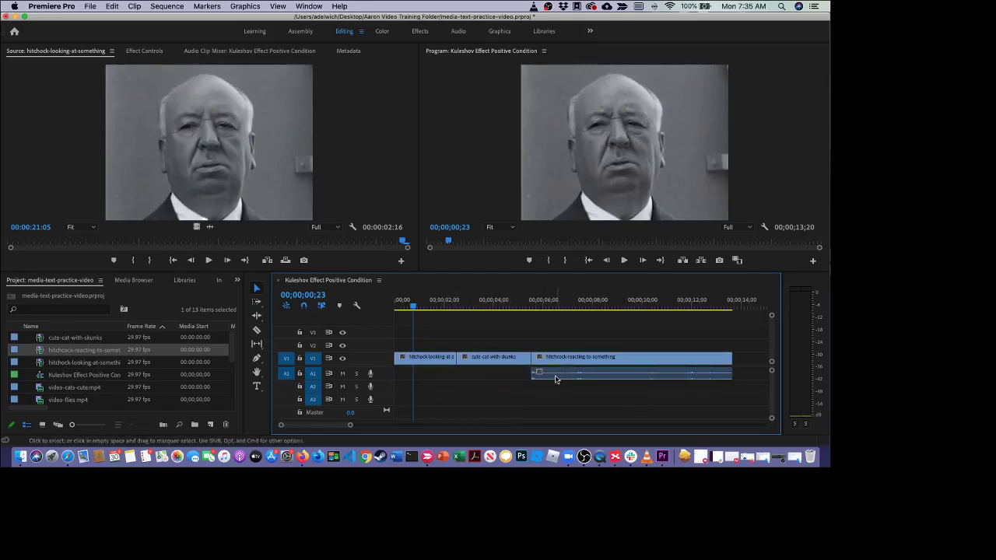
pyautogui.click(598, 375)
pyautogui.press('Delete')
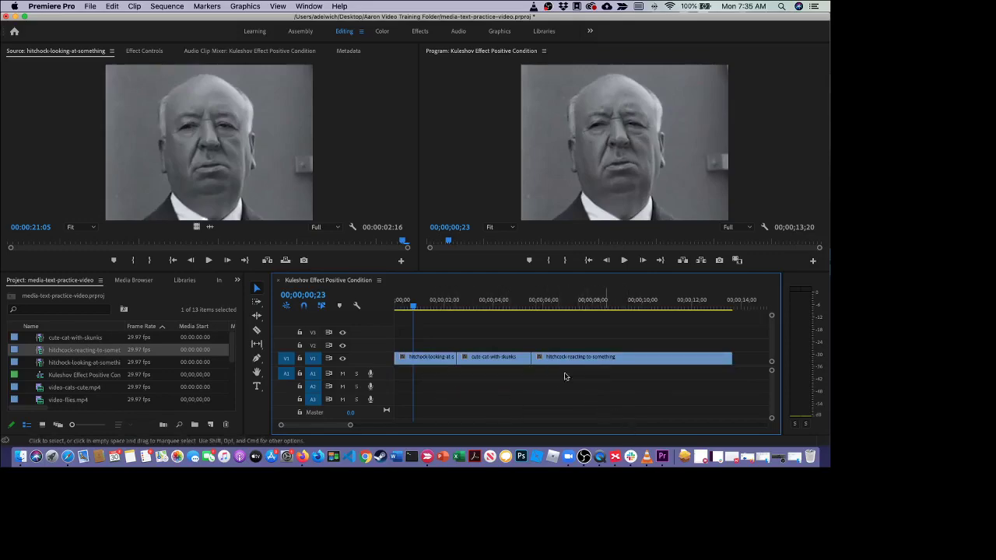
# Play the silent sequence from the start and stop at about 00;00;08;06.
pyautogui.press('Home')
pyautogui.click(624, 262)
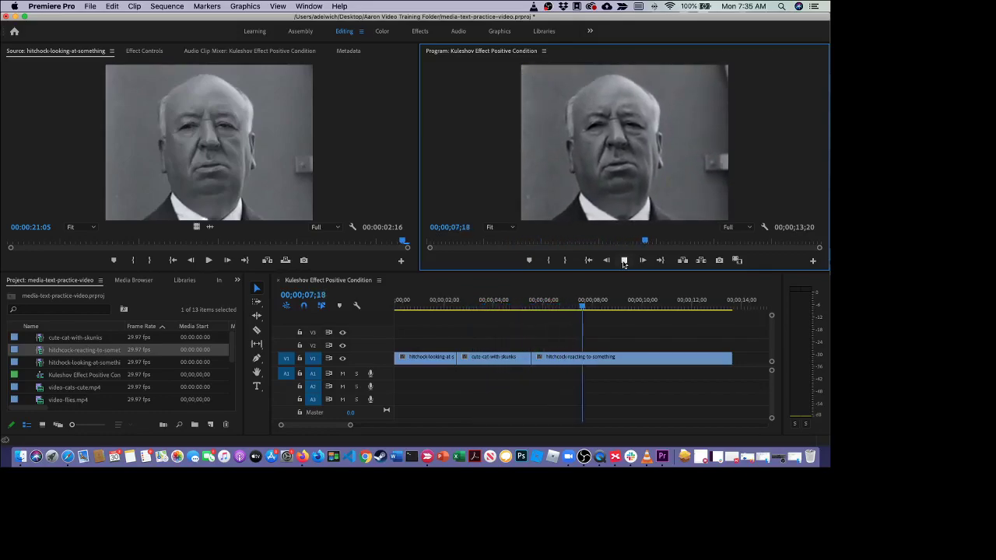
pyautogui.click(623, 261)
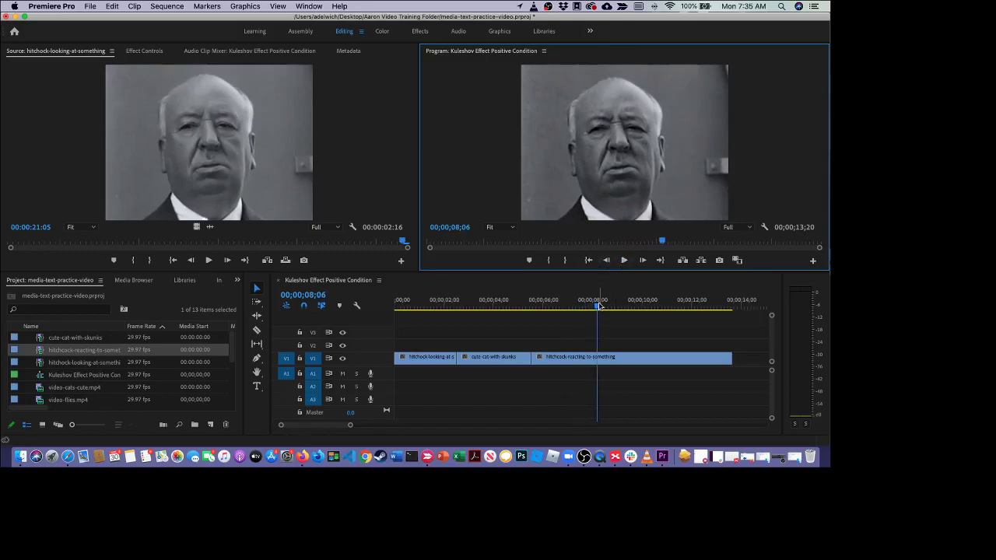
# Move the playhead to 00;00;03;00 and trim 00;00;01;29 off the end of the cute-cat-with-skunks clip, to a duration of 00;00;01;01.
pyautogui.moveTo(599, 306); pyautogui.dragTo(467, 309)
pyautogui.moveTo(486, 312)
pyautogui.mouseDown()
pyautogui.moveTo(469, 312)
pyautogui.moveTo(516, 318)
pyautogui.moveTo(469, 316)
pyautogui.mouseUp()
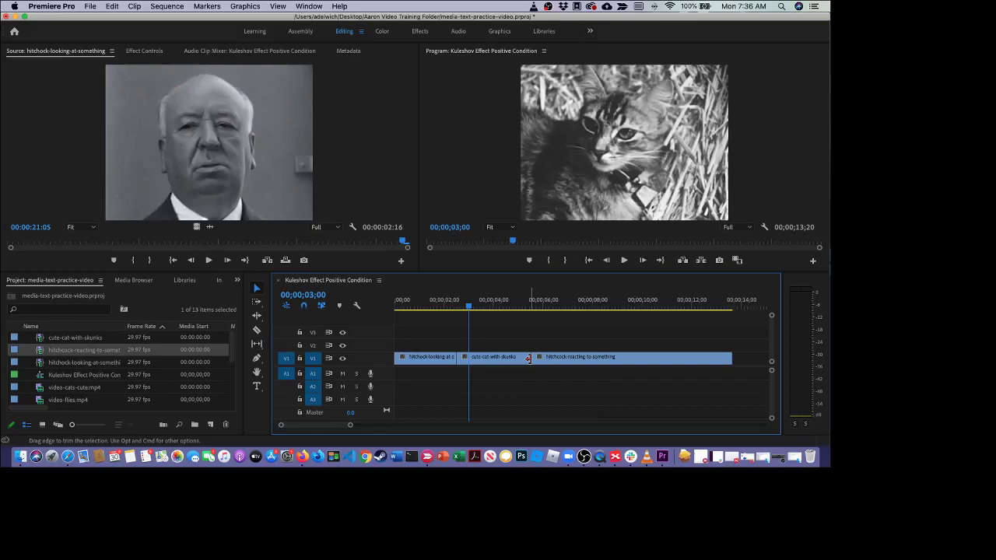
pyautogui.moveTo(528, 359); pyautogui.dragTo(480, 356)
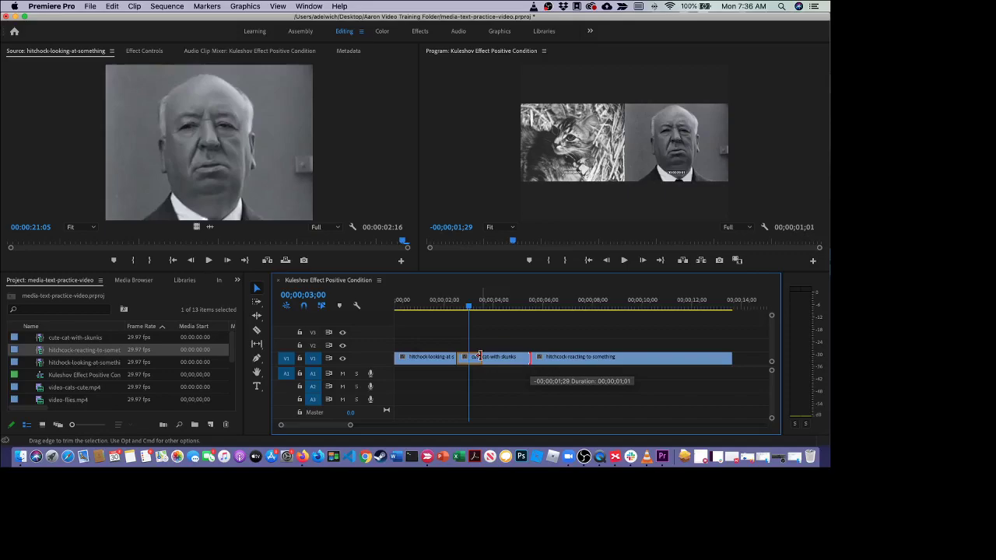
pyautogui.moveTo(480, 356); pyautogui.dragTo(478, 356)
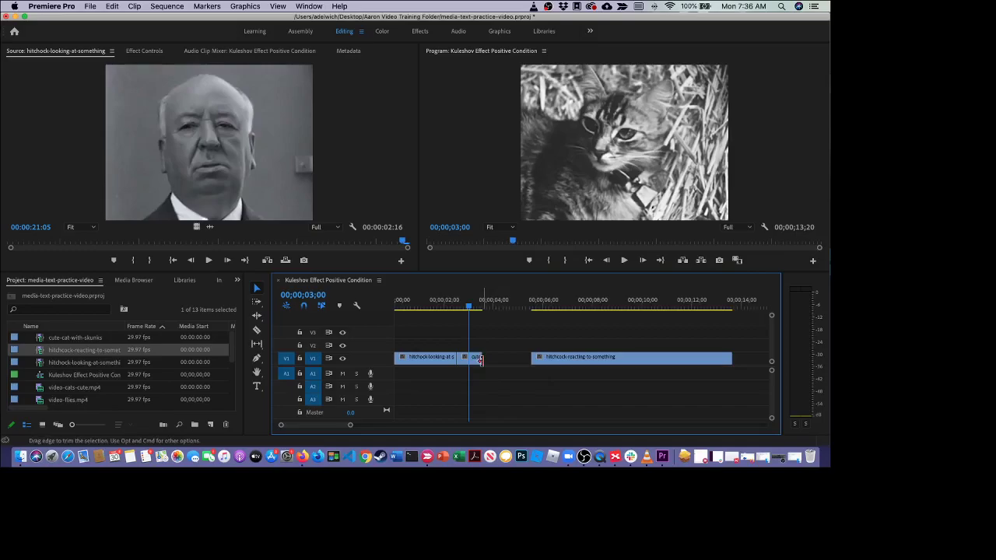
# Ripple delete the gap after the trimmed cat clip and play the sequence from the beginning.
pyautogui.click(479, 310)
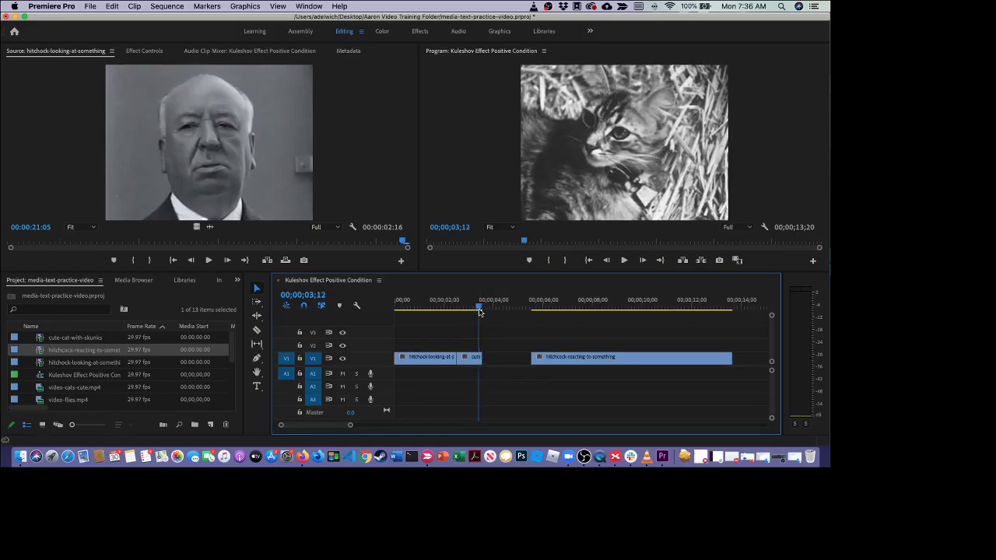
pyautogui.moveTo(479, 310)
pyautogui.mouseDown()
pyautogui.moveTo(507, 319)
pyautogui.moveTo(477, 315)
pyautogui.mouseUp()
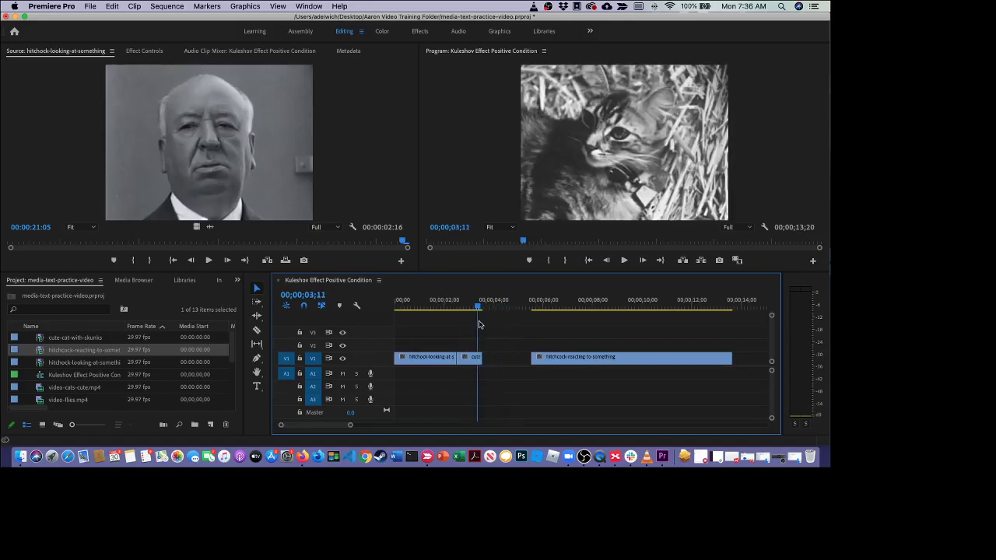
pyautogui.rightClick(507, 362)
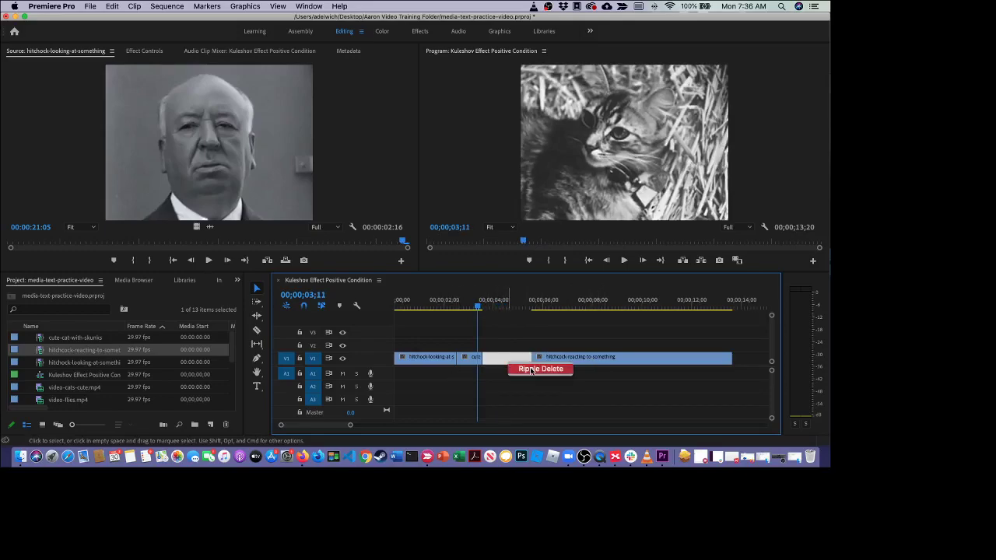
pyautogui.click(531, 369)
pyautogui.moveTo(481, 305); pyautogui.dragTo(404, 305)
pyautogui.click(624, 259)
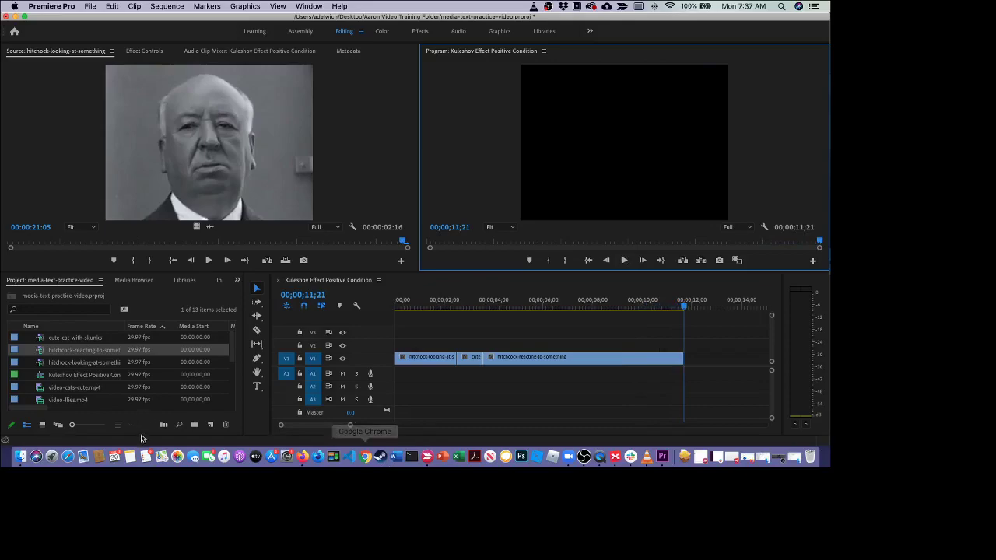
# Add music-growingpains.mp3 from the project files to track A1 at the start of the sequence.
pyautogui.scroll(-4, 106, 364)
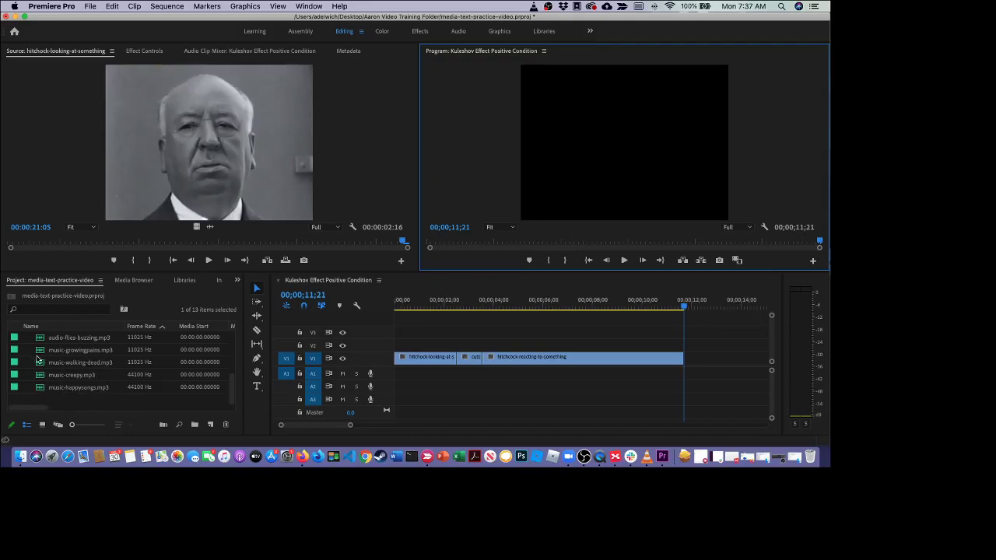
pyautogui.click(40, 354)
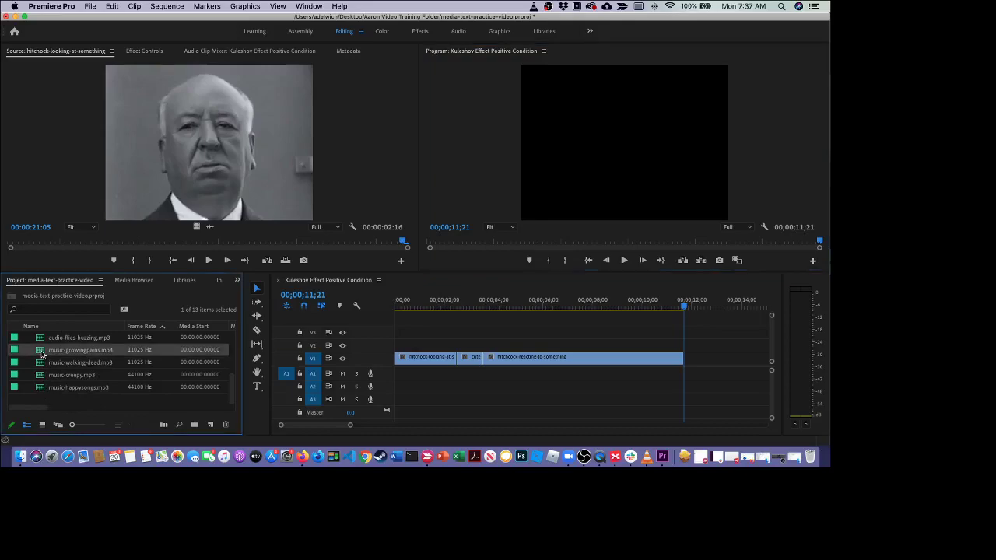
pyautogui.moveTo(40, 354); pyautogui.dragTo(397, 379)
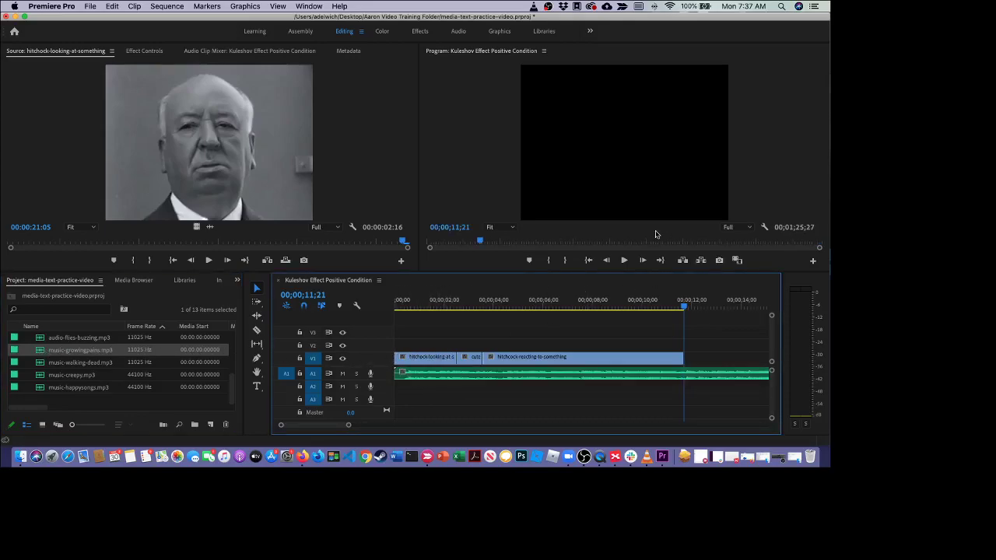
# Play the sequence with its music from the start past the last video clip, stop, and move the playhead back to 00;00;10;09.
pyautogui.moveTo(684, 305); pyautogui.dragTo(397, 305)
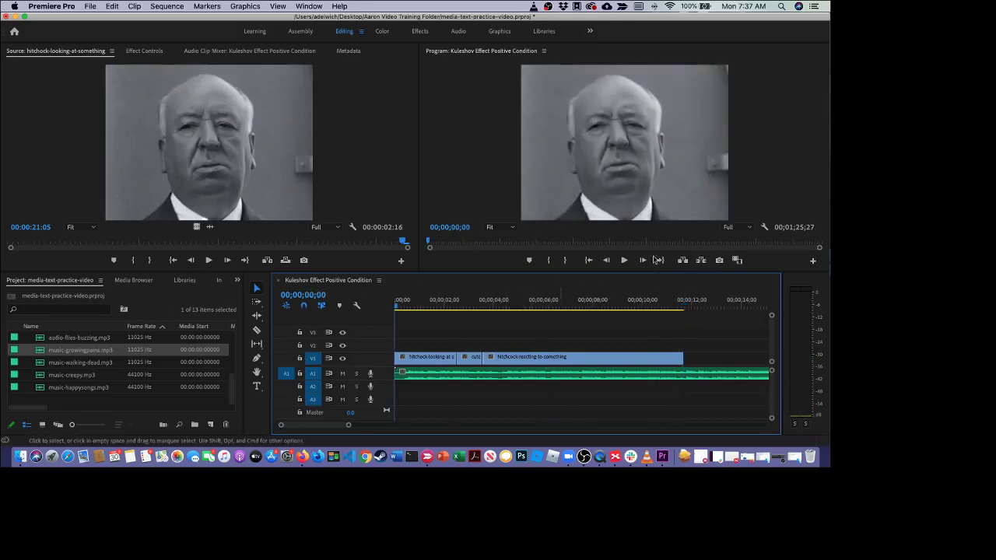
pyautogui.click(624, 259)
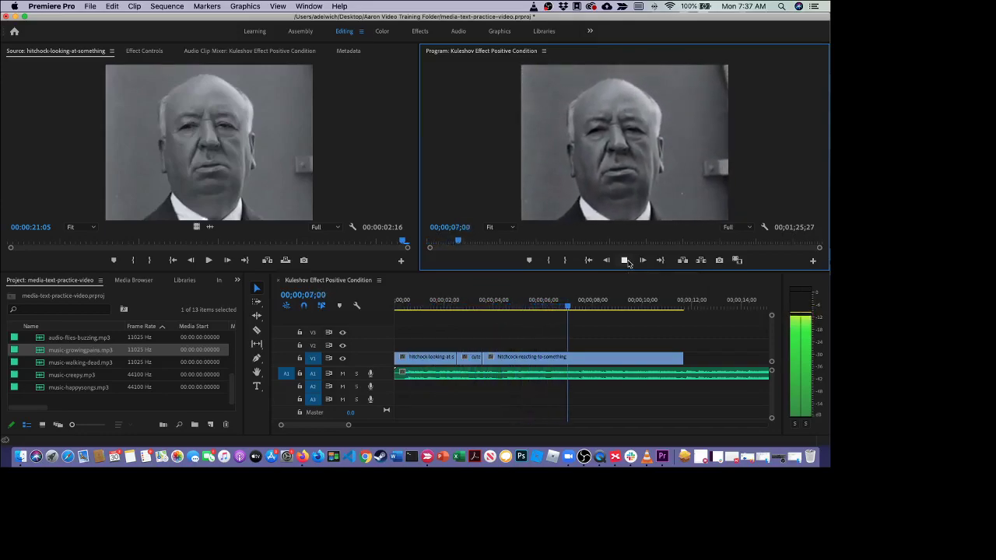
pyautogui.press('XF86AudioRaiseVolume')
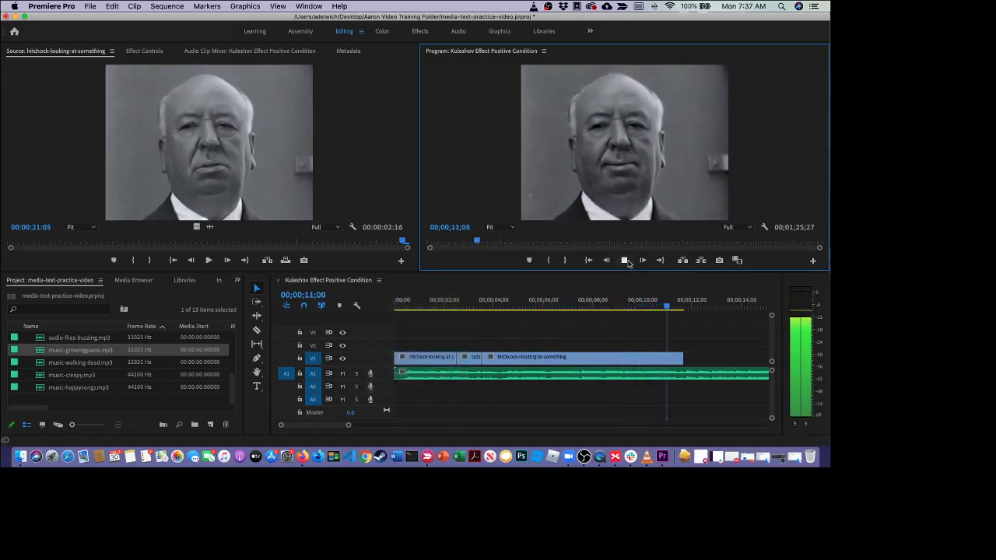
pyautogui.click(627, 261)
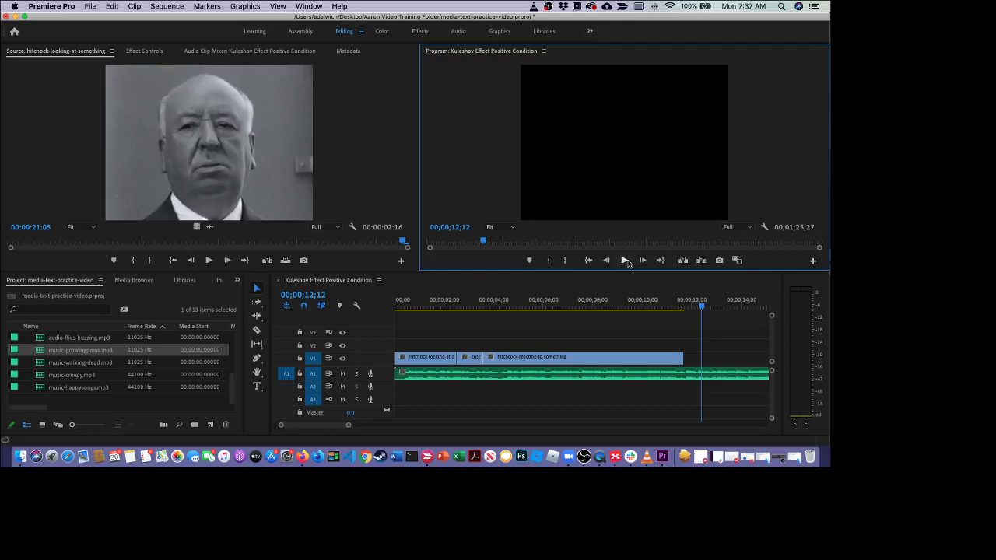
pyautogui.click(703, 309)
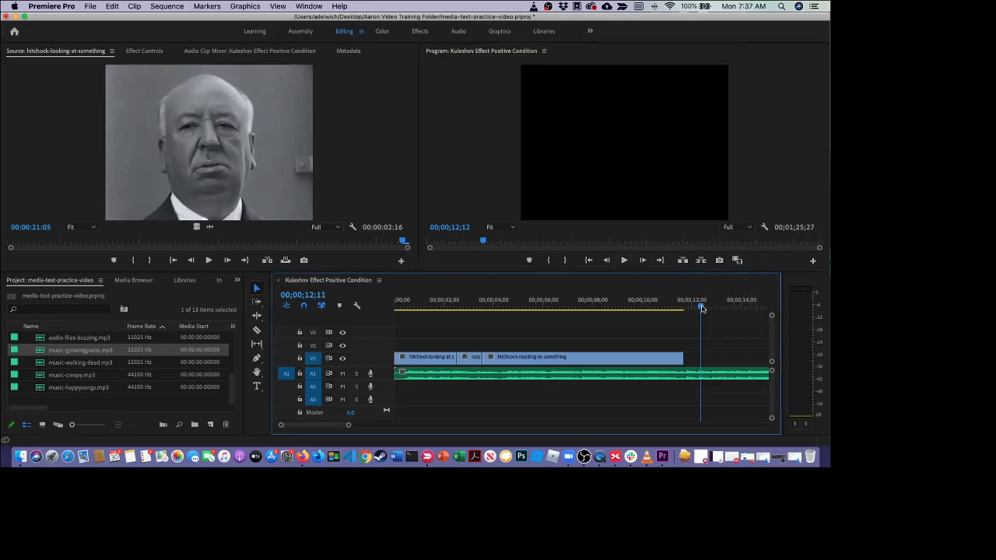
pyautogui.moveTo(702, 309); pyautogui.dragTo(650, 309)
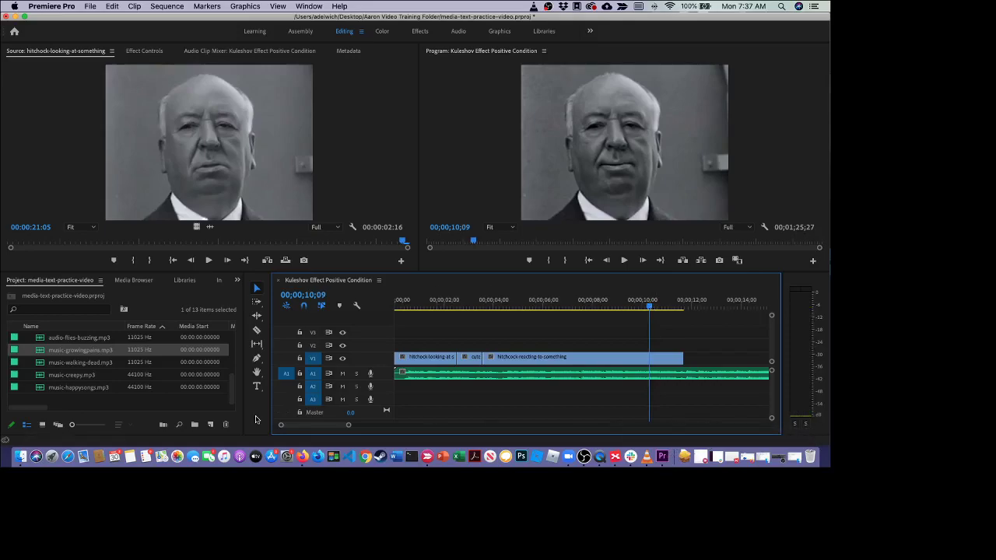
# Split the music on A1 with the Razor tool at the end of the last video clip and delete the leftover part.
pyautogui.click(257, 330)
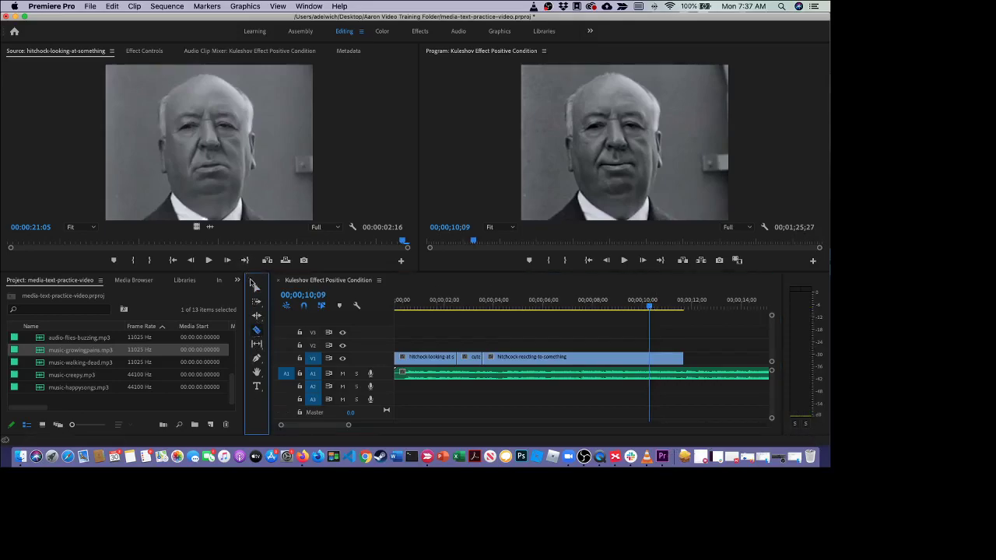
pyautogui.click(257, 330)
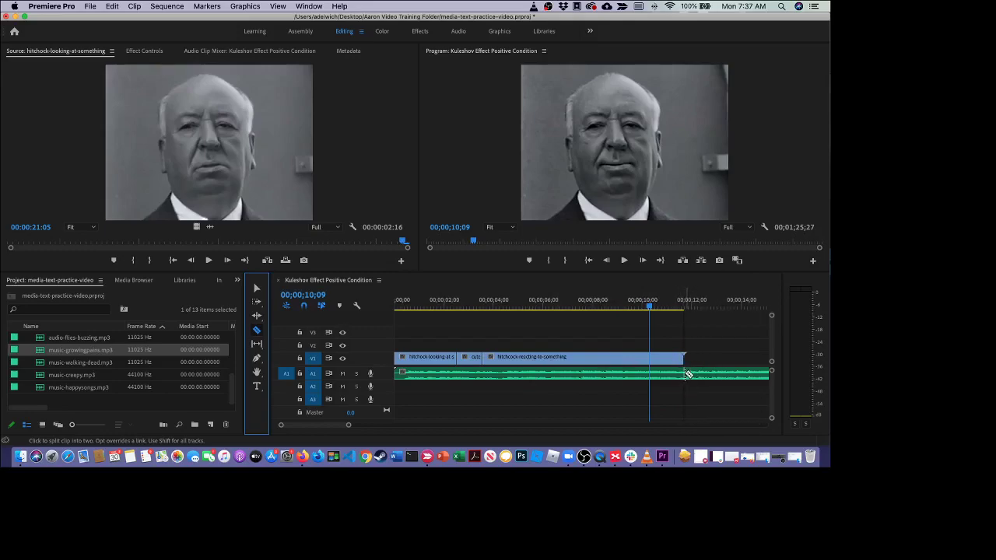
pyautogui.click(689, 374)
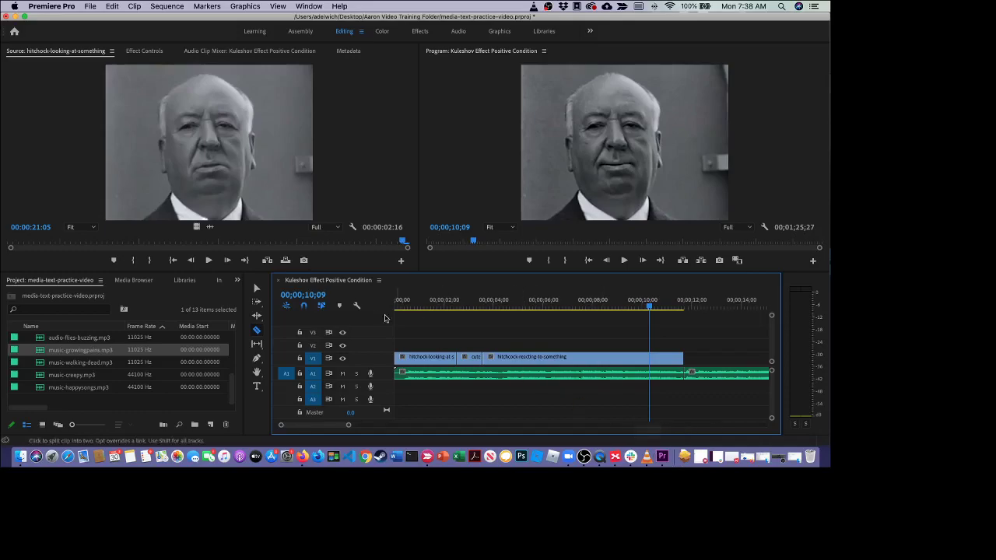
pyautogui.click(257, 288)
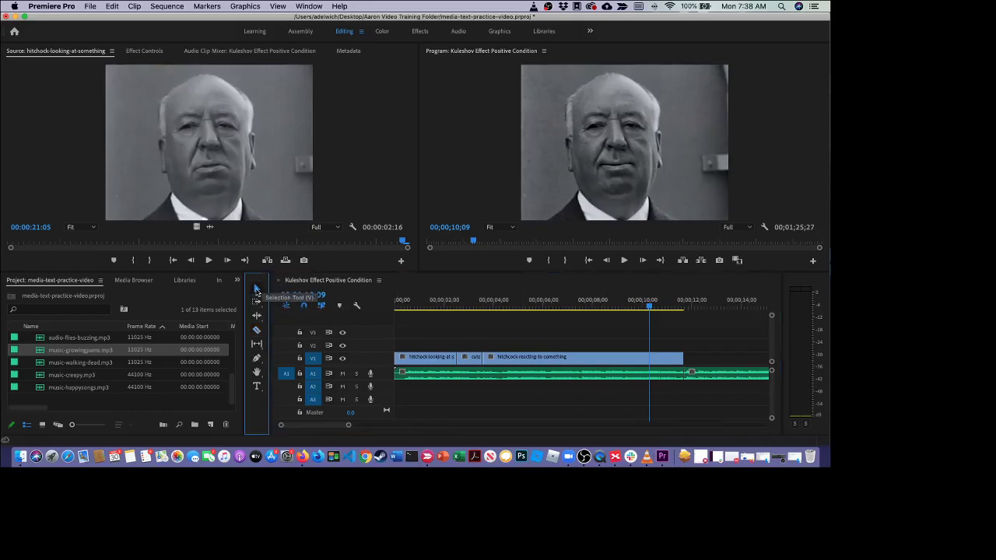
pyautogui.click(736, 381)
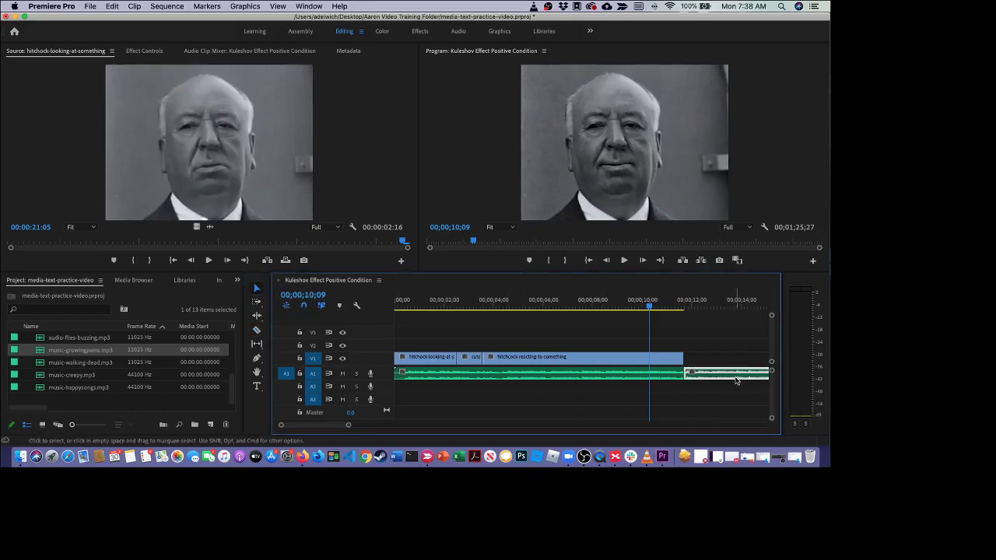
pyautogui.press('Delete')
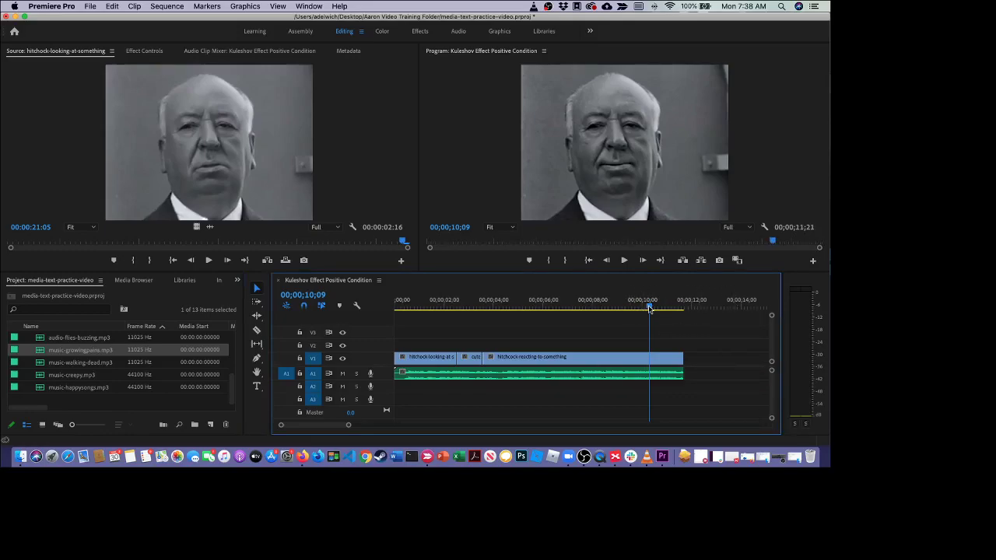
# Return the playhead to the start of the Kuleshov Effect Positive Condition sequence and save the project.
pyautogui.press('Home')
pyautogui.press('space')
pyautogui.click(90, 7)
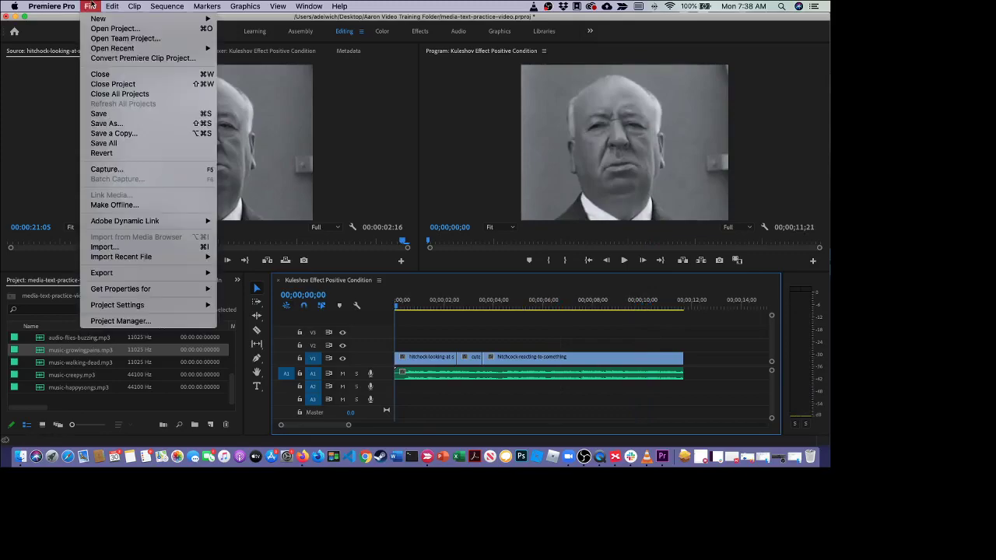
pyautogui.click(130, 117)
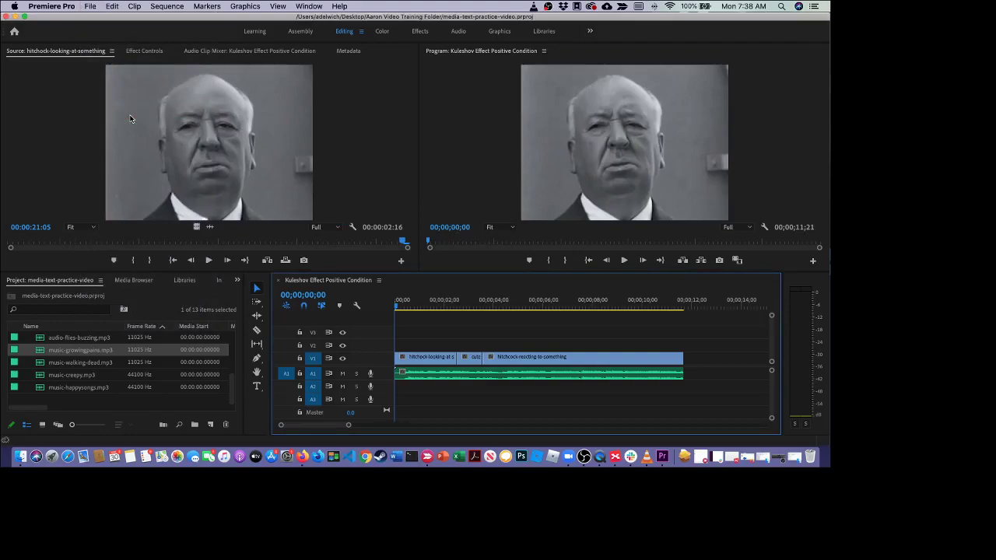
# Create a new sequence named "kuleshov negative condition", view the positive condition sequence briefly, and return to the new one.
pyautogui.click(91, 7)
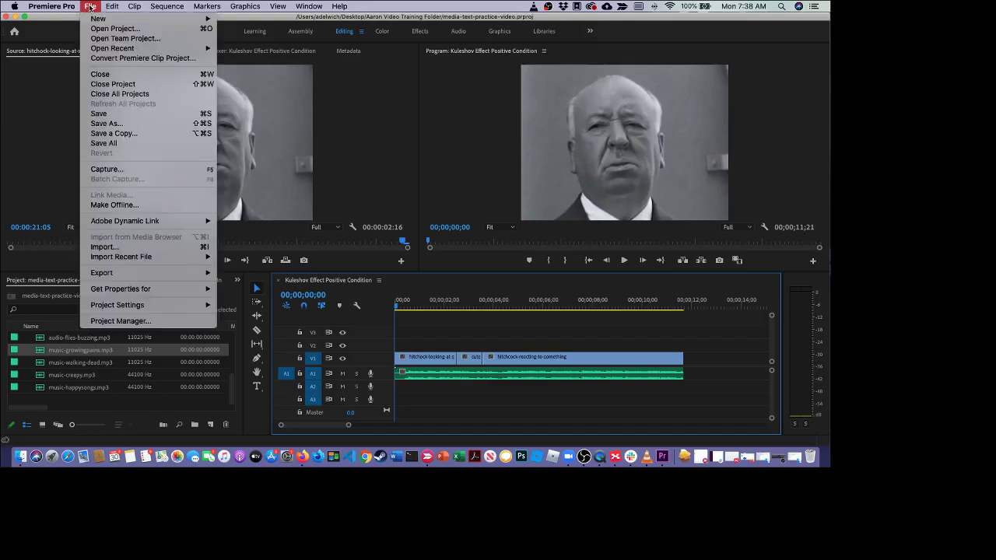
pyautogui.moveTo(100, 22)
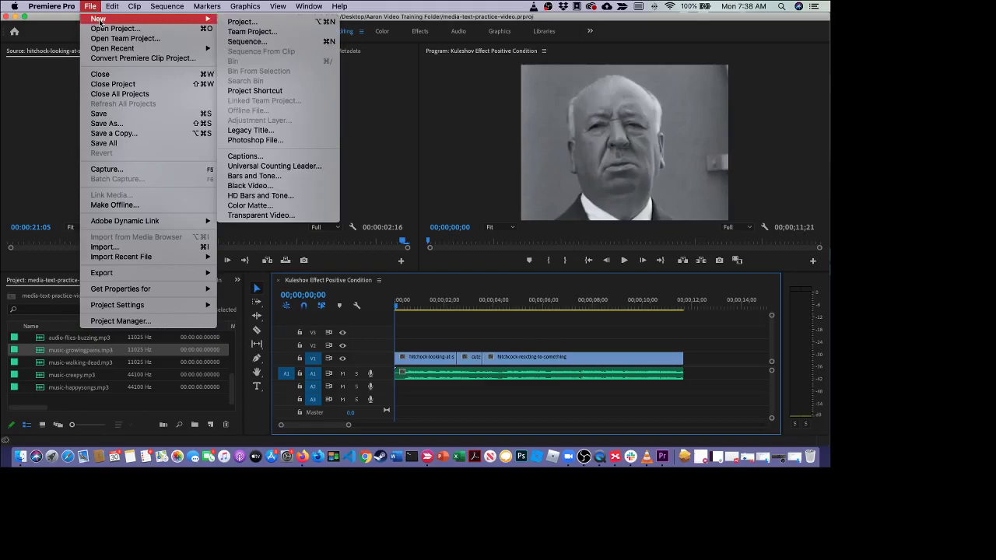
pyautogui.click(277, 42)
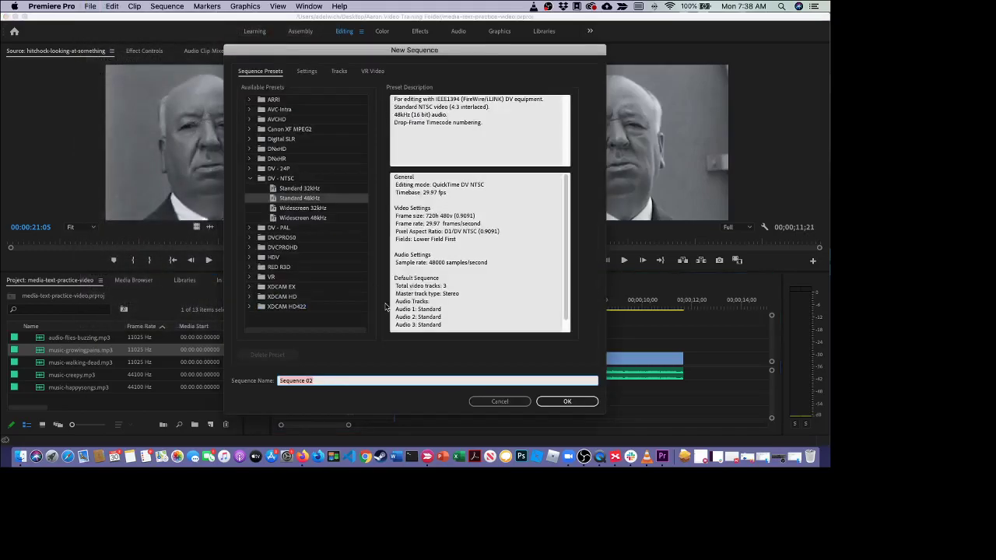
pyautogui.write('kuleshov negative condition')
pyautogui.click(572, 402)
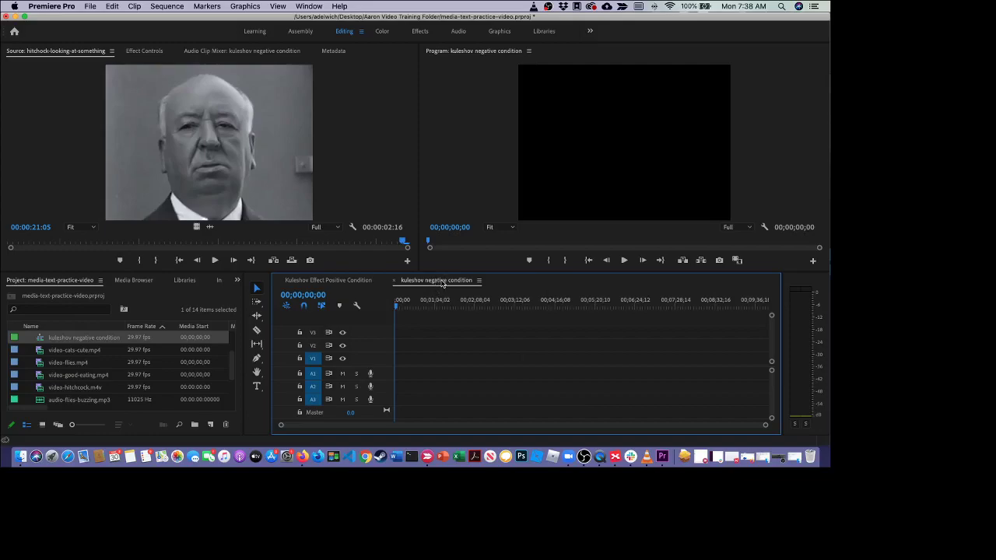
pyautogui.click(326, 282)
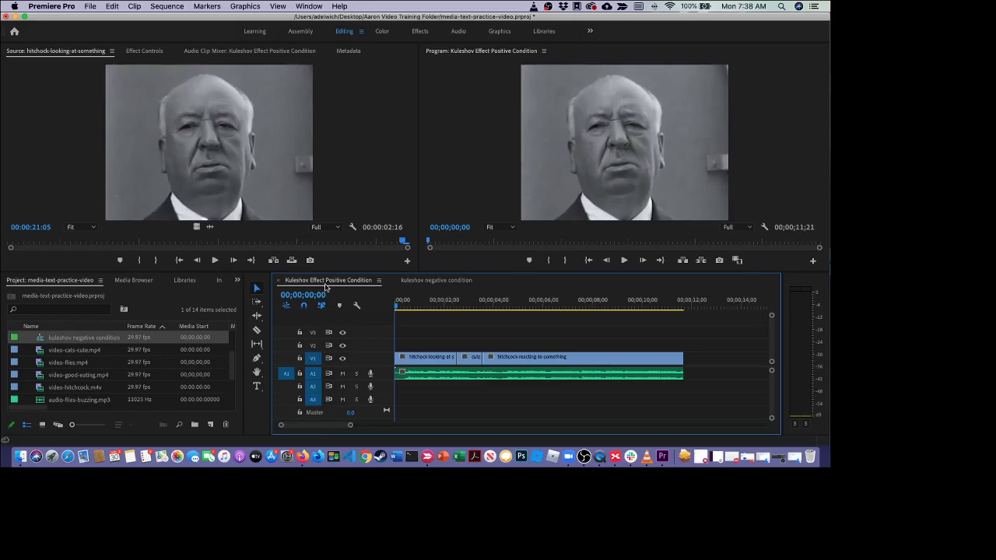
pyautogui.click(446, 282)
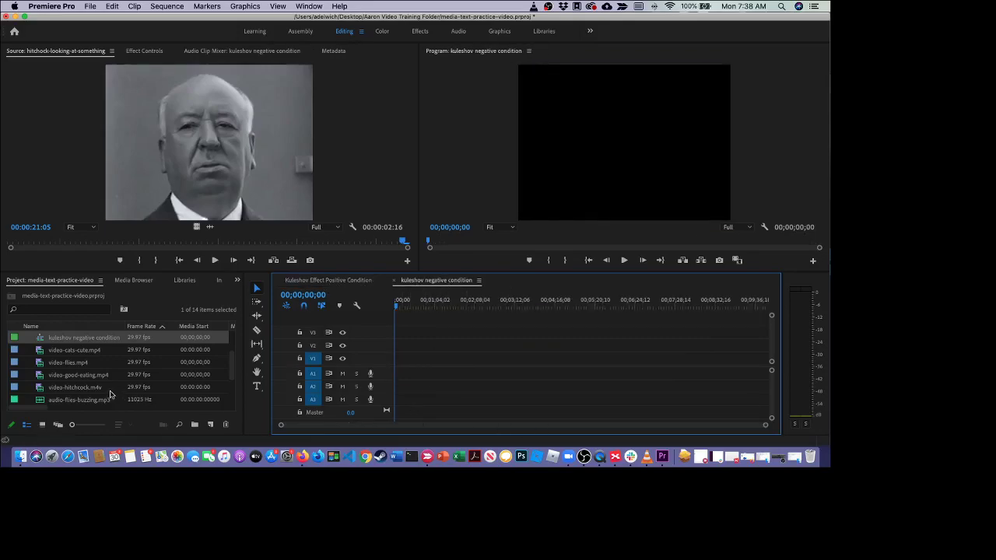
# Place the hitchock-looking-at-something subclip at the start of V1 and A1, changing the sequence settings to match the clip.
pyautogui.scroll(3, 129, 391)
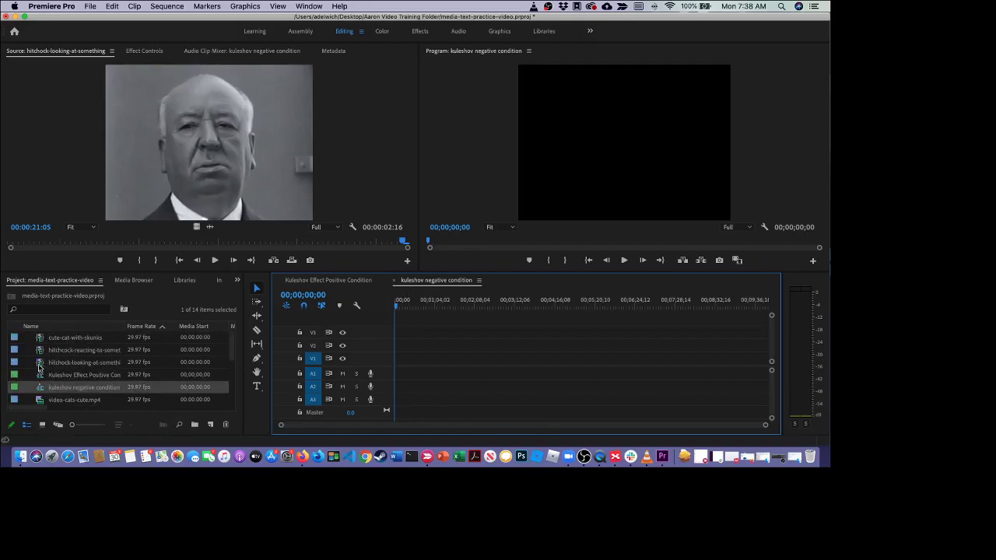
pyautogui.click(41, 364)
pyautogui.moveTo(40, 364); pyautogui.dragTo(395, 364)
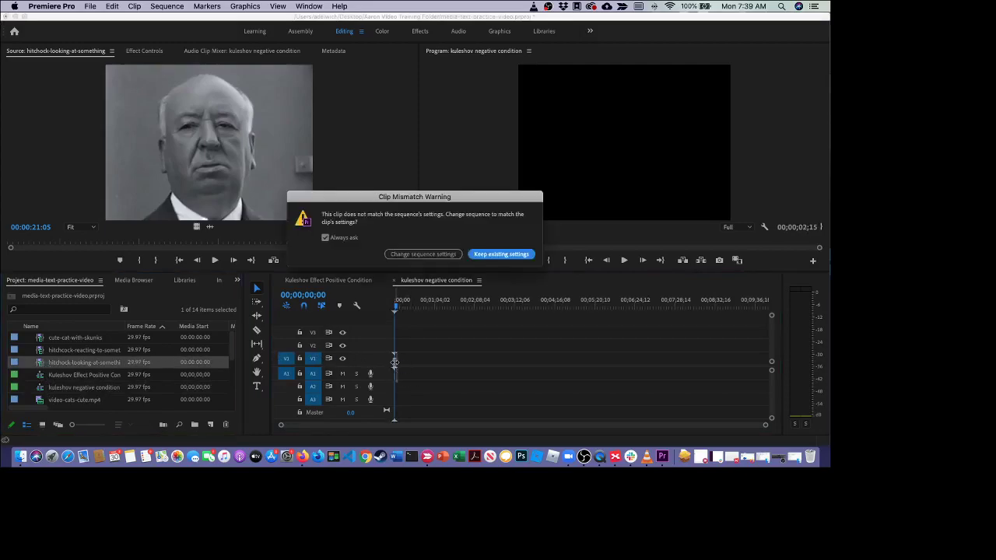
pyautogui.click(424, 255)
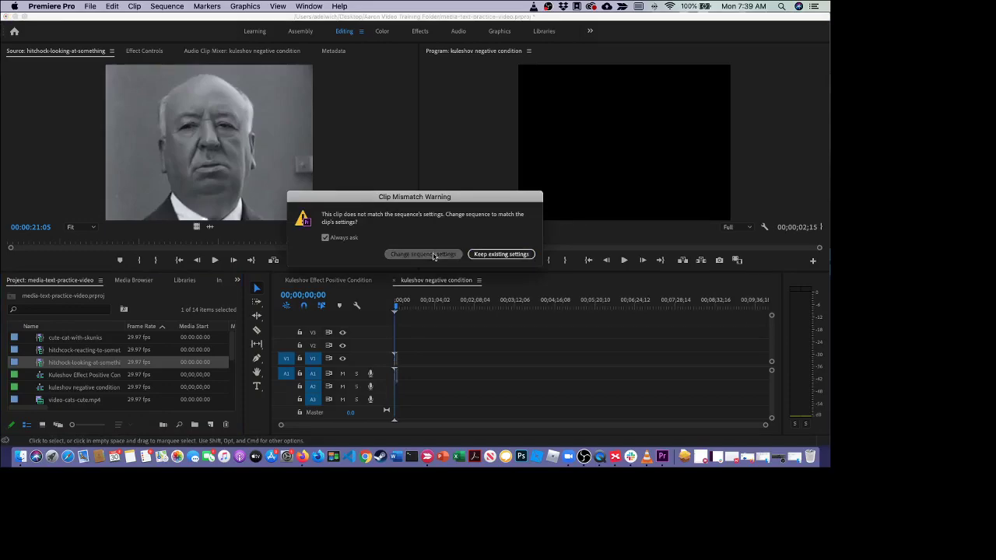
pyautogui.moveTo(763, 425); pyautogui.dragTo(587, 432)
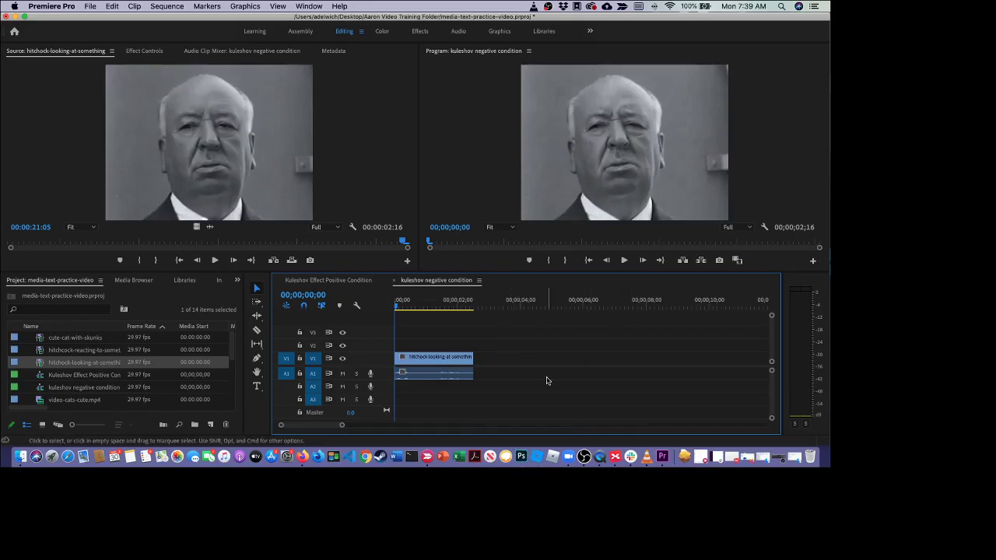
pyautogui.click(584, 458)
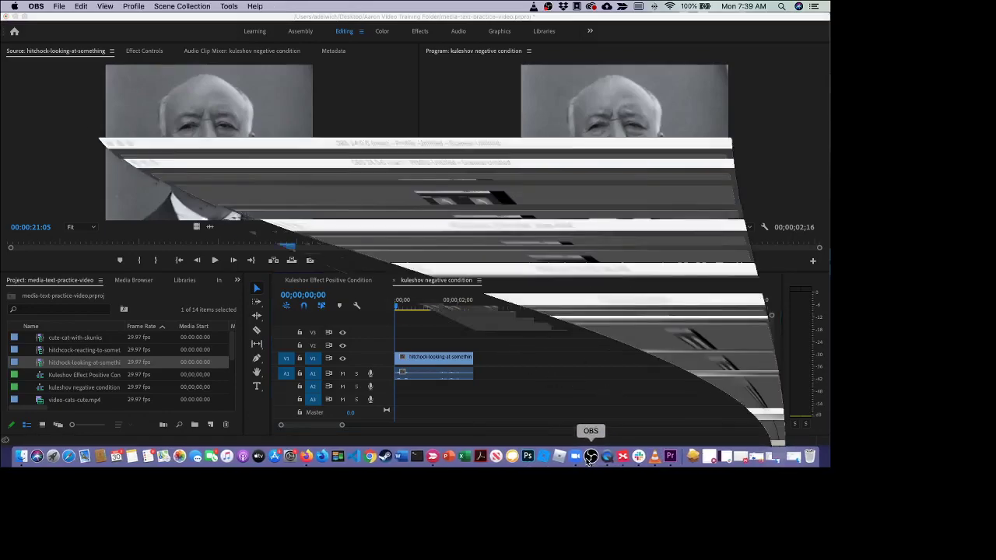